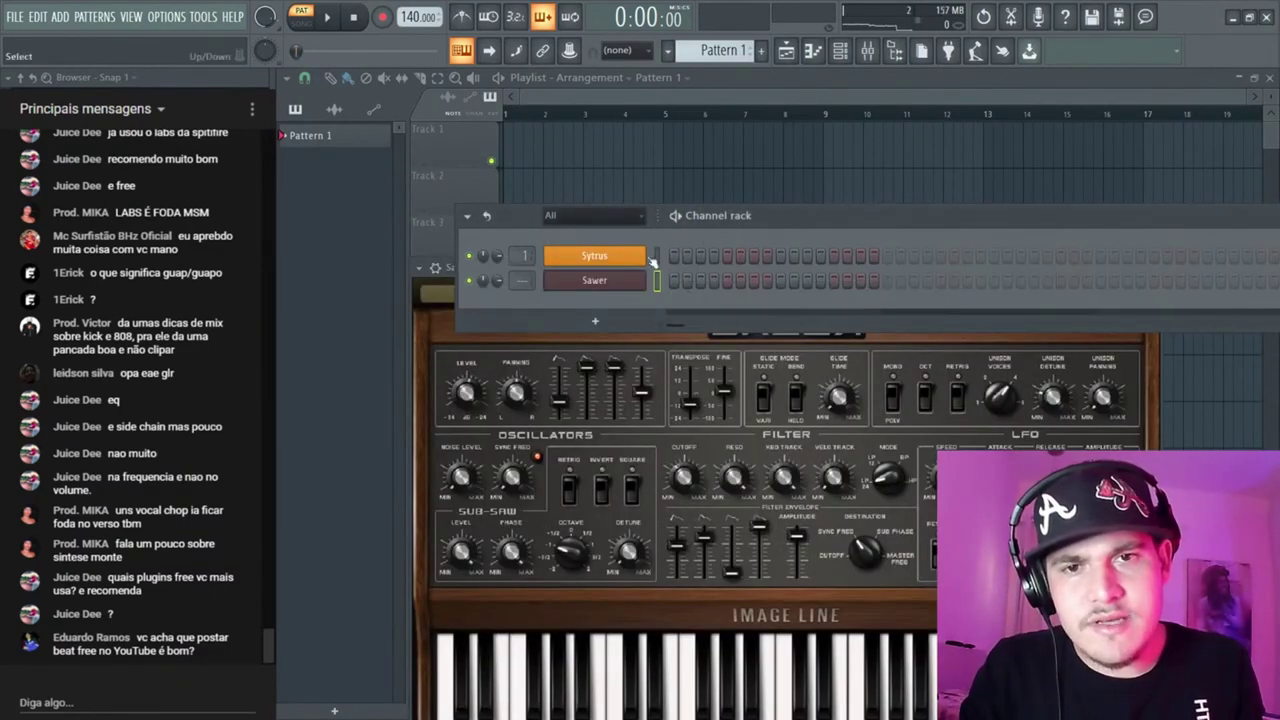
Open the Sytrus channel and lower its main pitch slider to the minimum
click(575, 258)
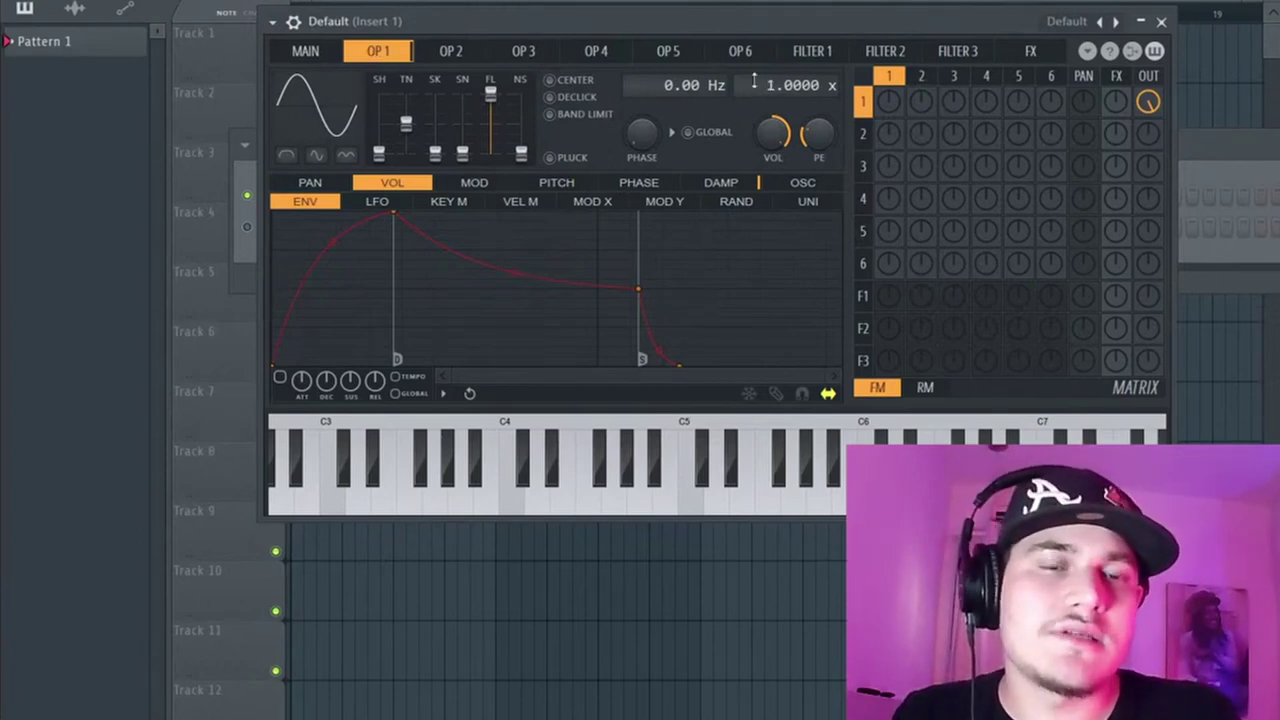
click(305, 51)
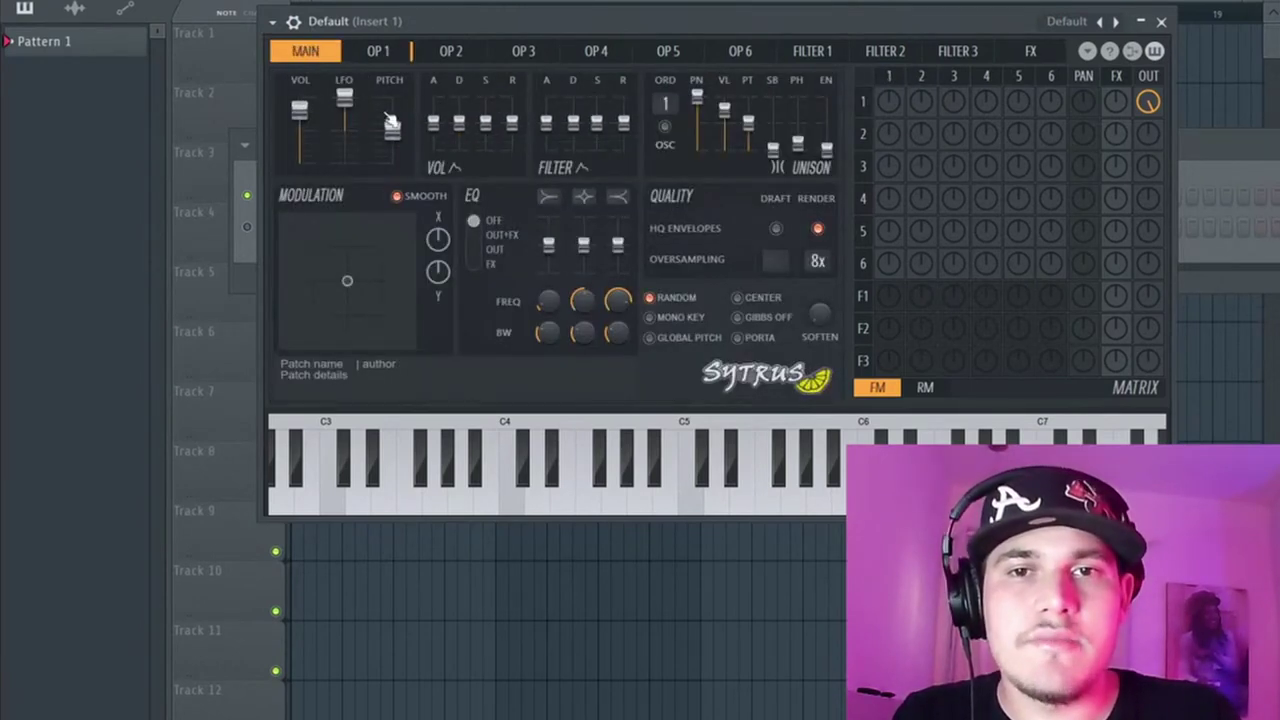
drag(397, 137, 400, 175)
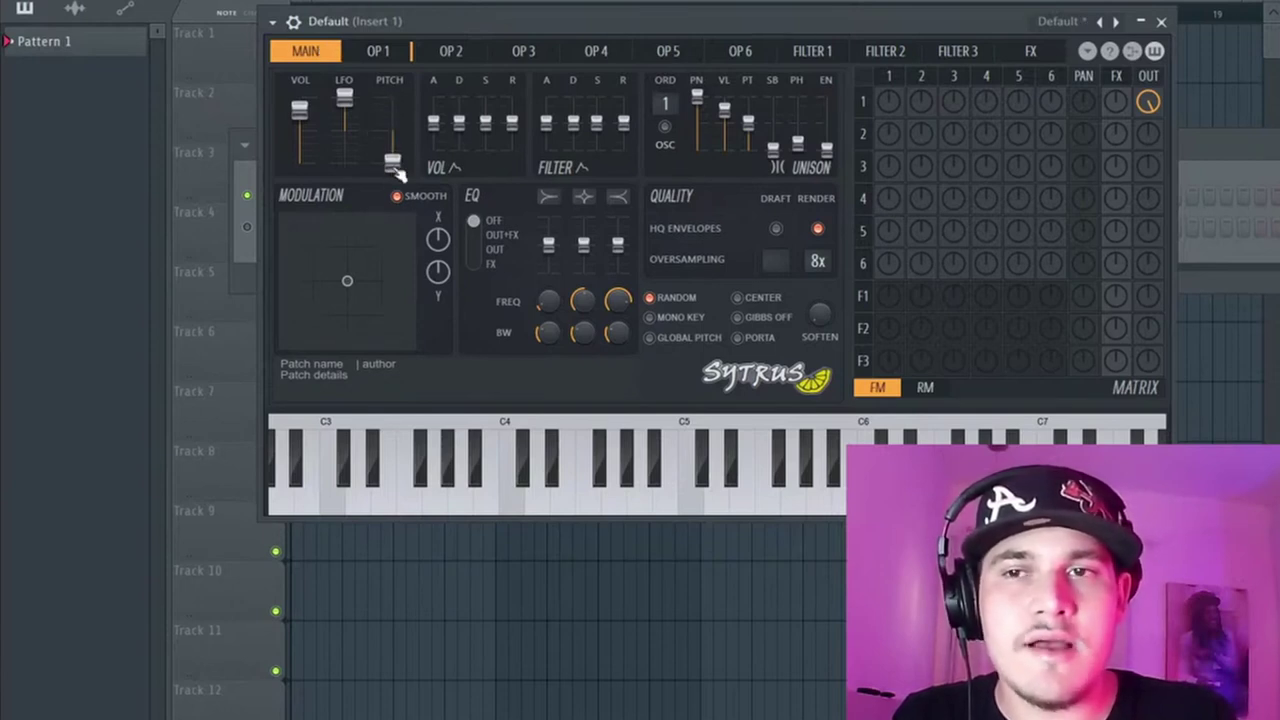
Shorten the attack of operator 1's volume envelope to almost nothing and play a note to test it
click(377, 51)
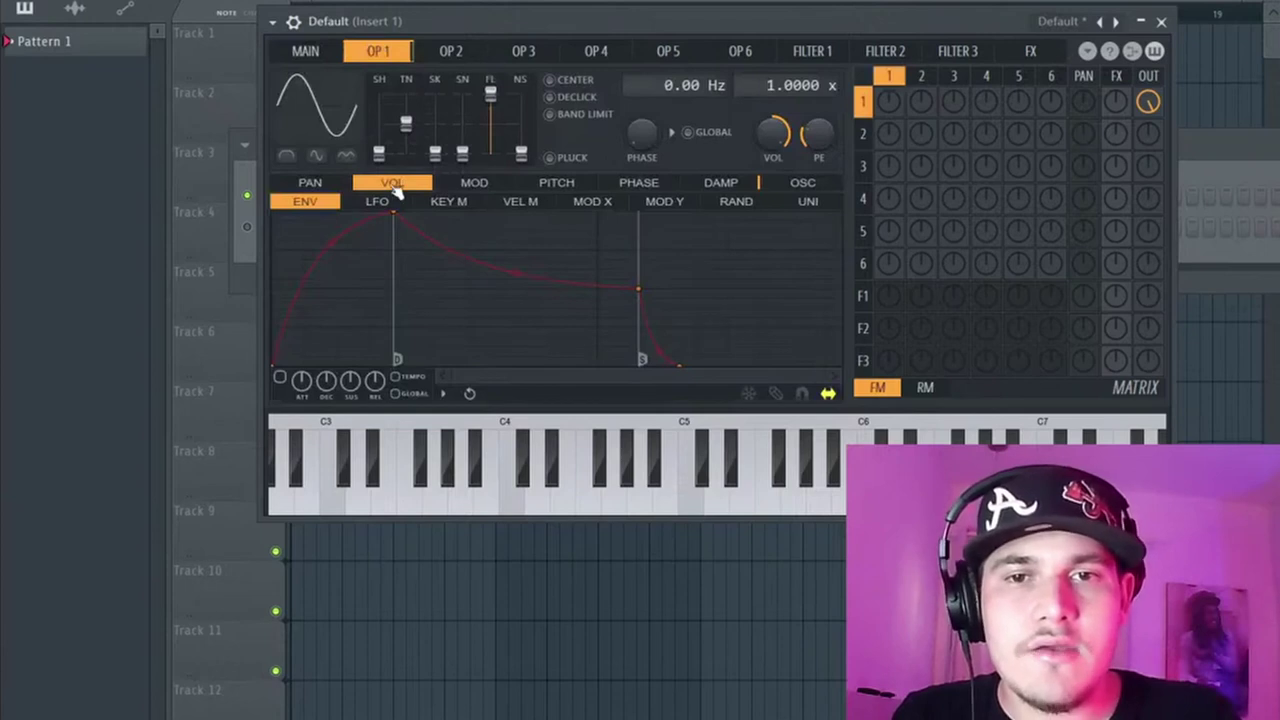
drag(393, 214, 287, 186)
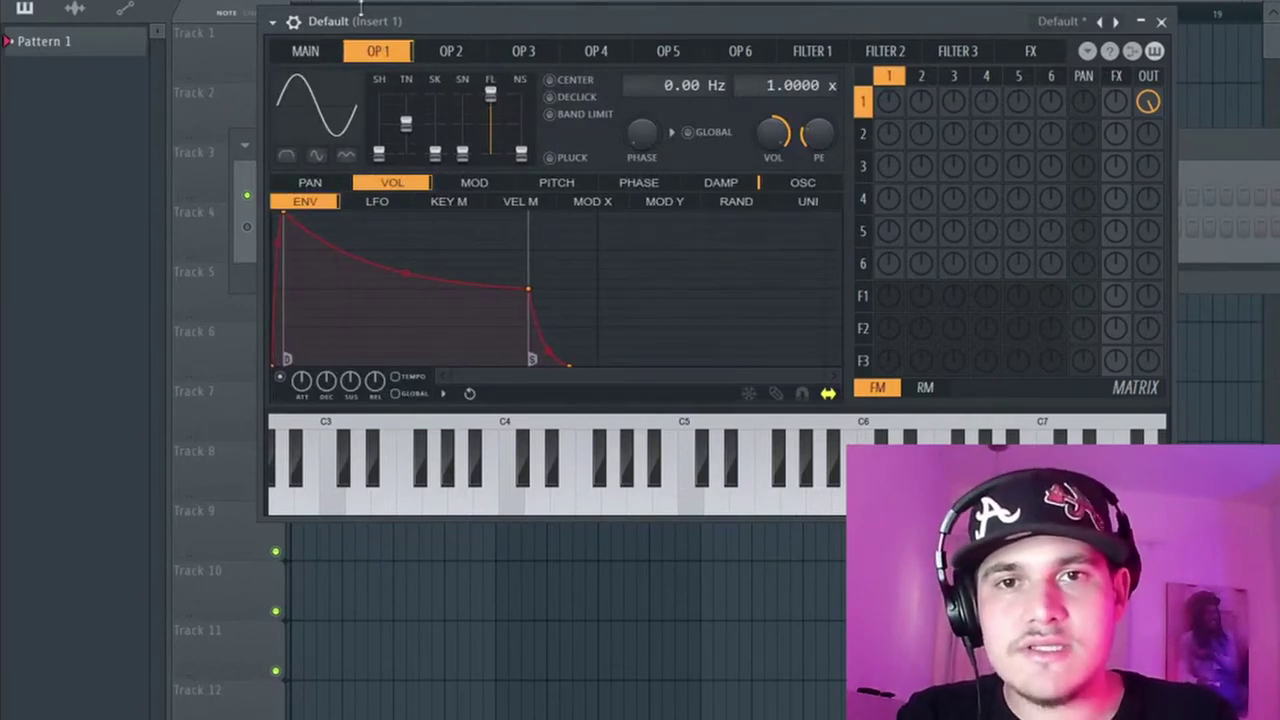
key(t)
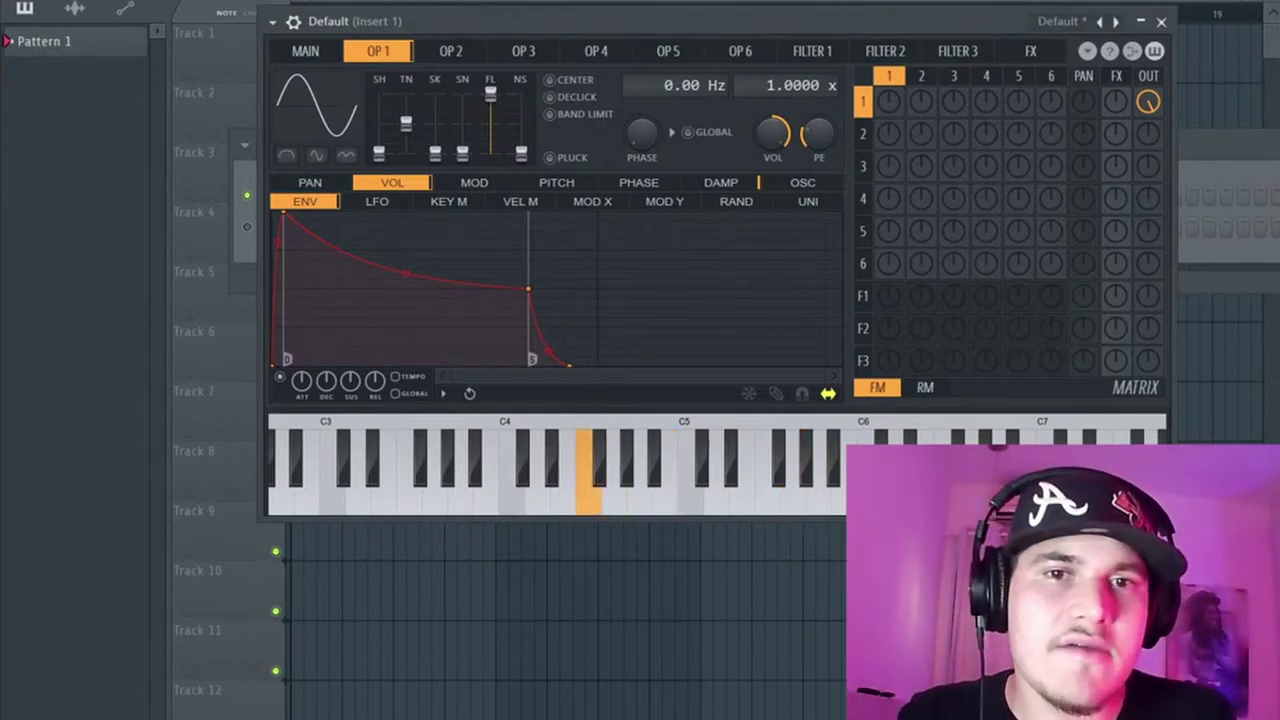
Add another Sytrus channel with the Default preset and remove it from the channel rack again
key(F6)
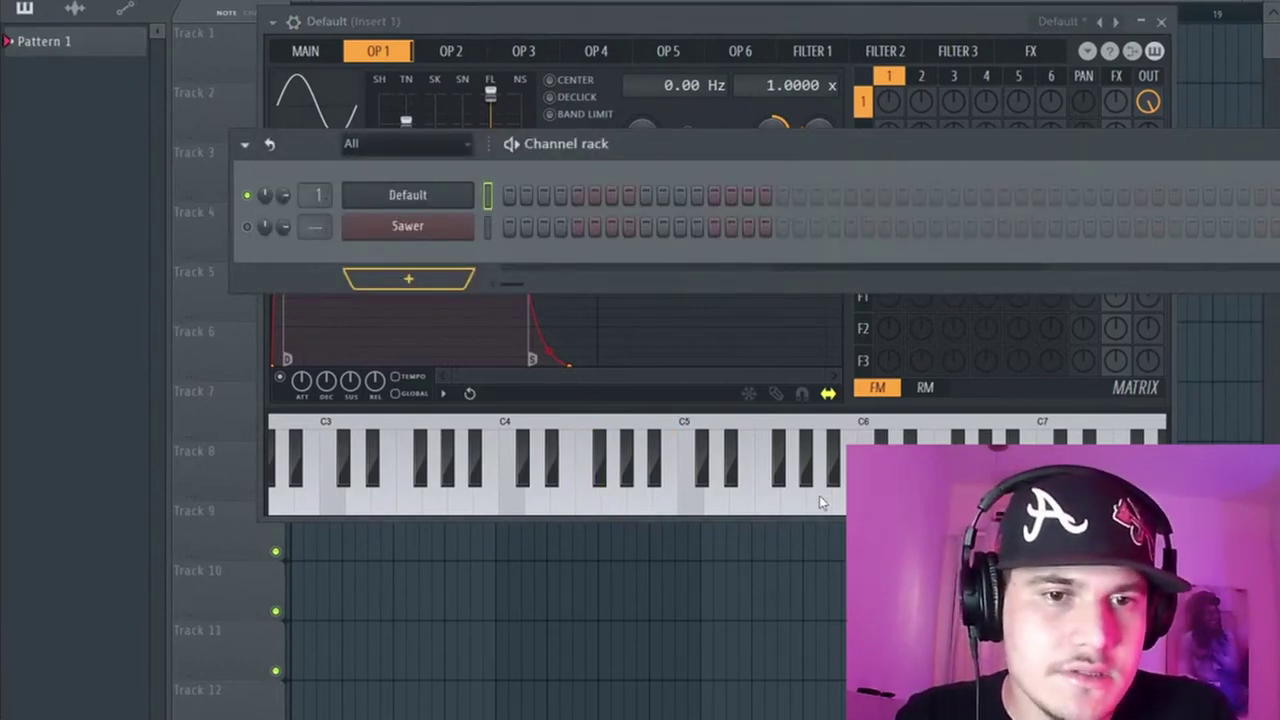
click(407, 225)
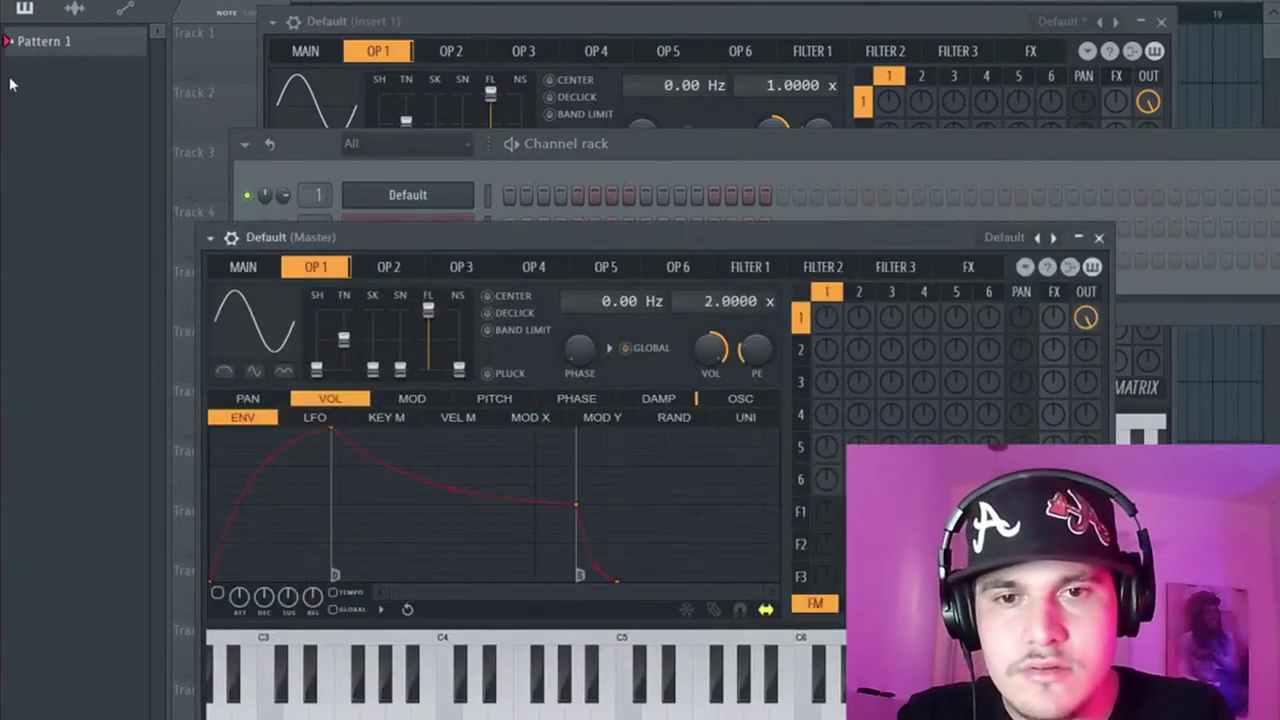
click(1099, 238)
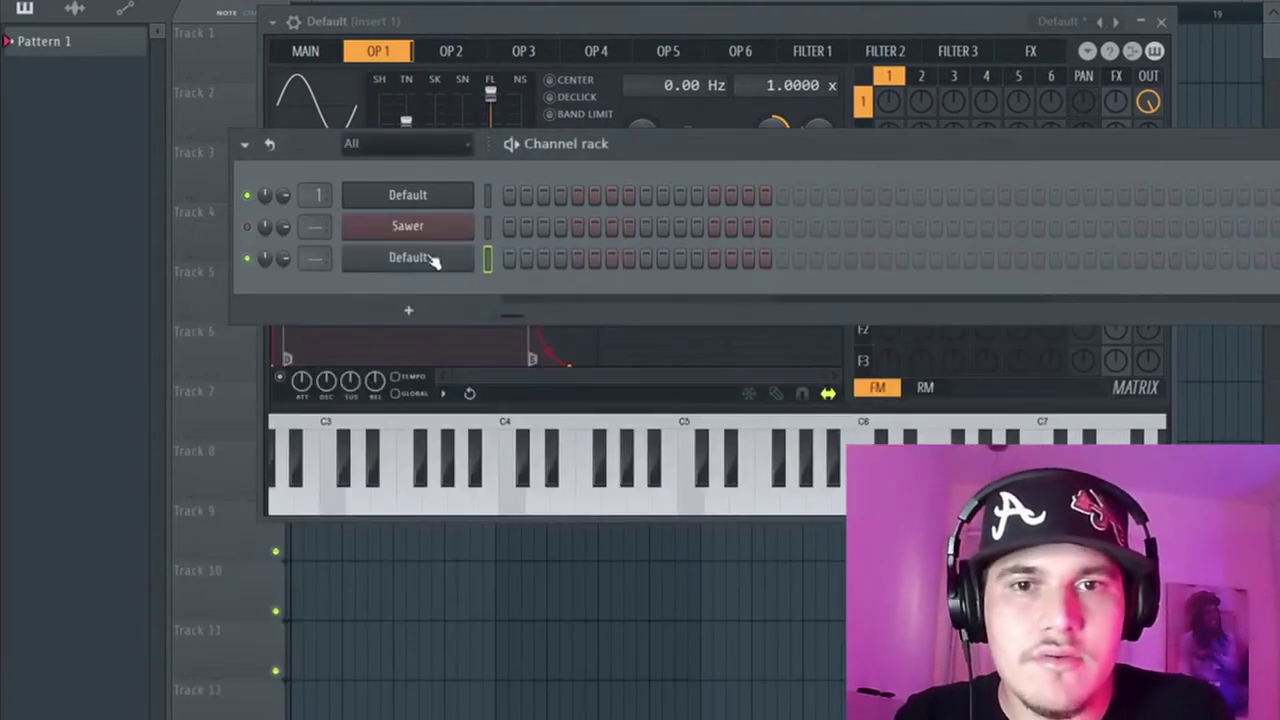
click(585, 410)
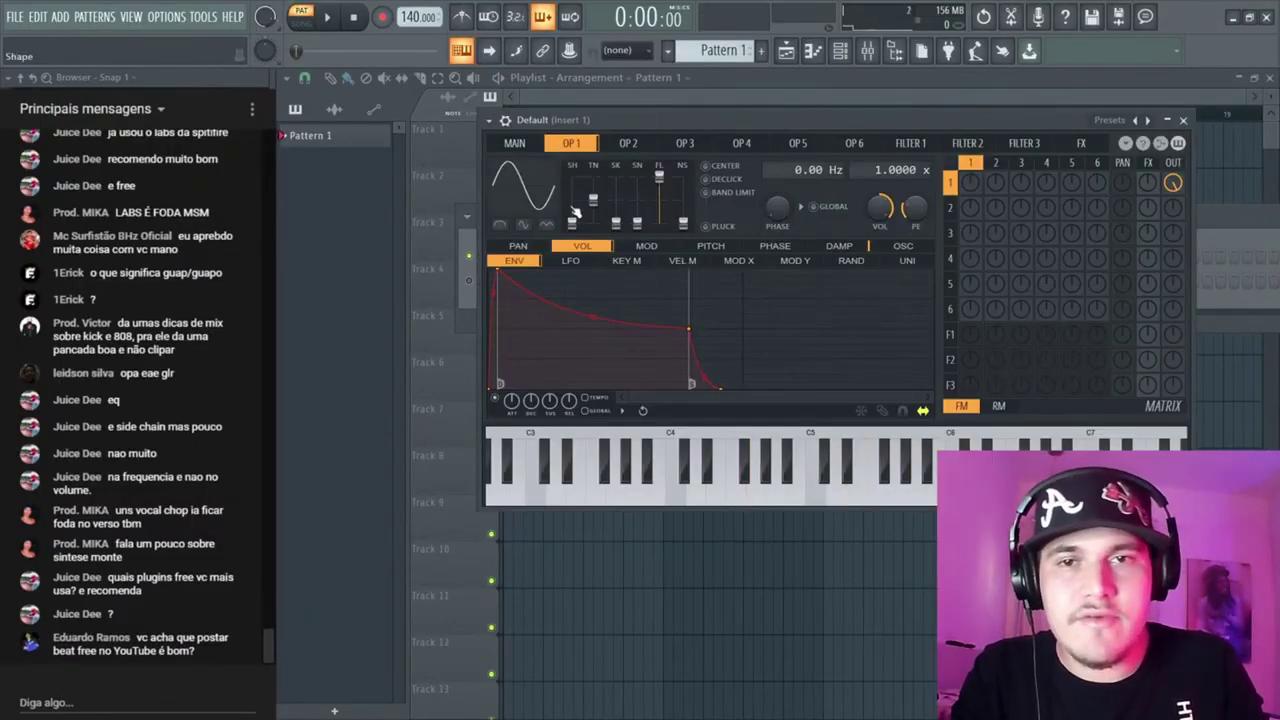
Set the main unison order to 6 and restrict unison to the oscillators only
click(514, 143)
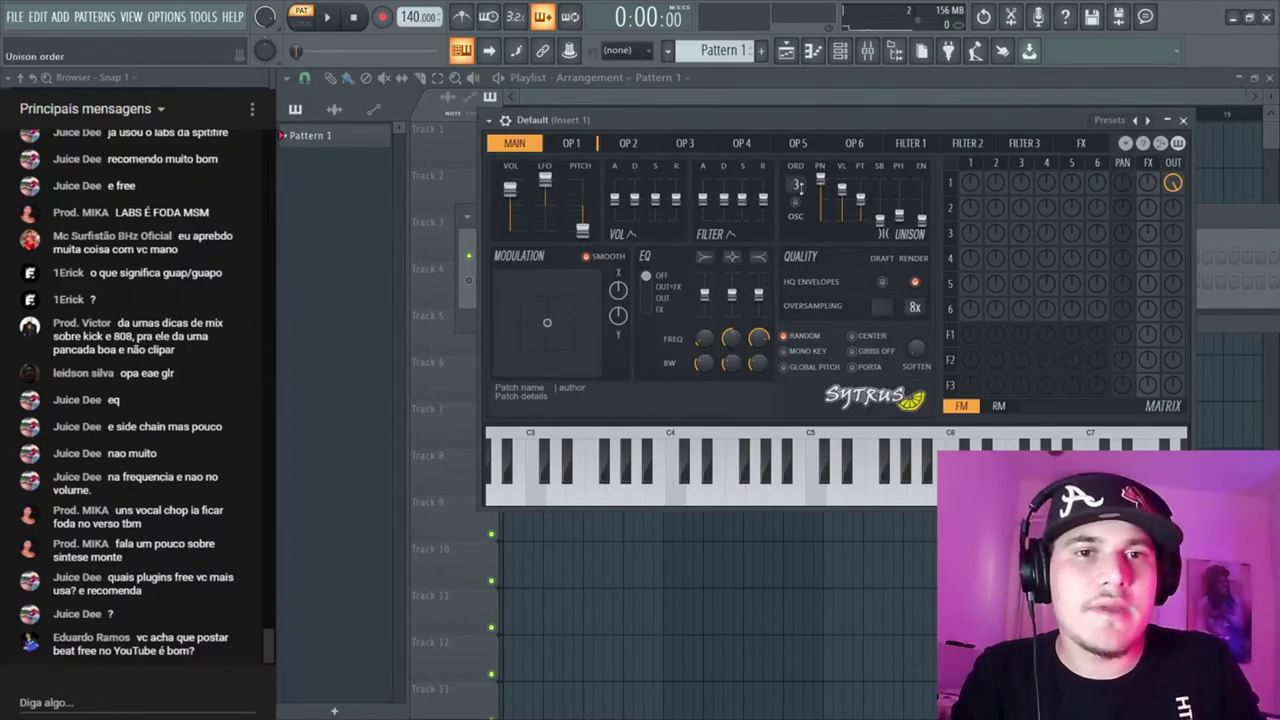
click(807, 199)
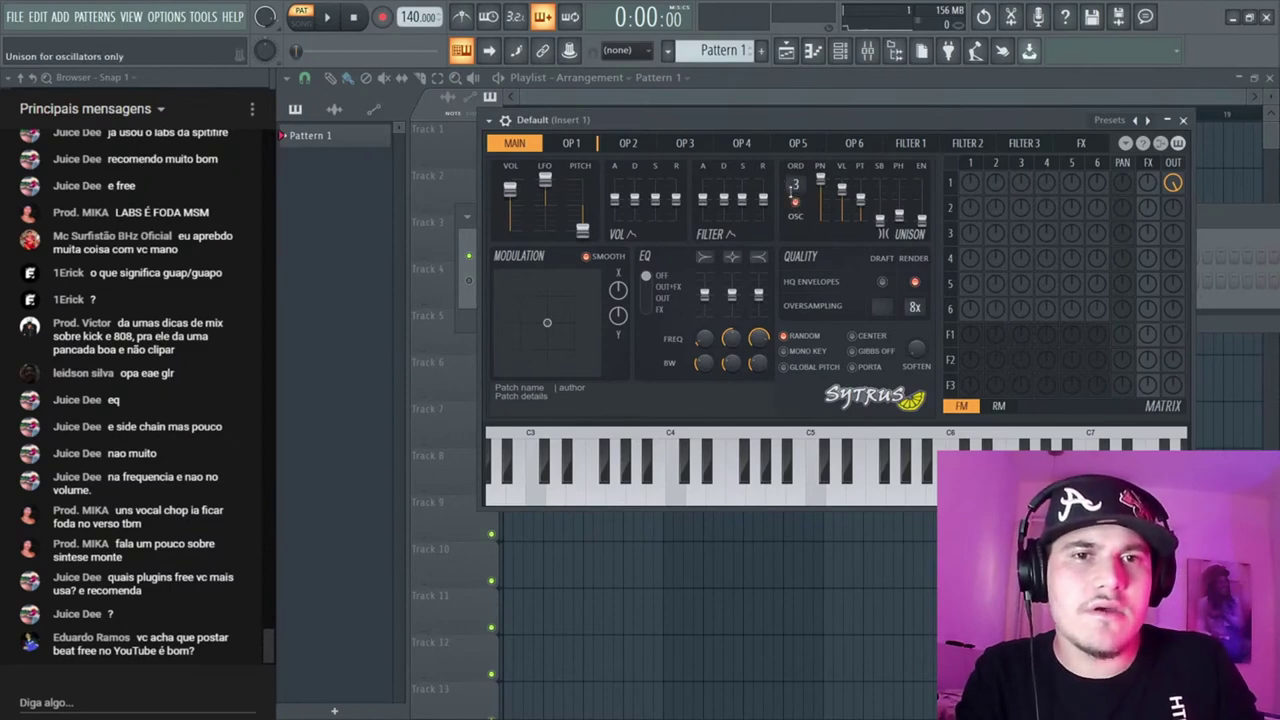
key(s)
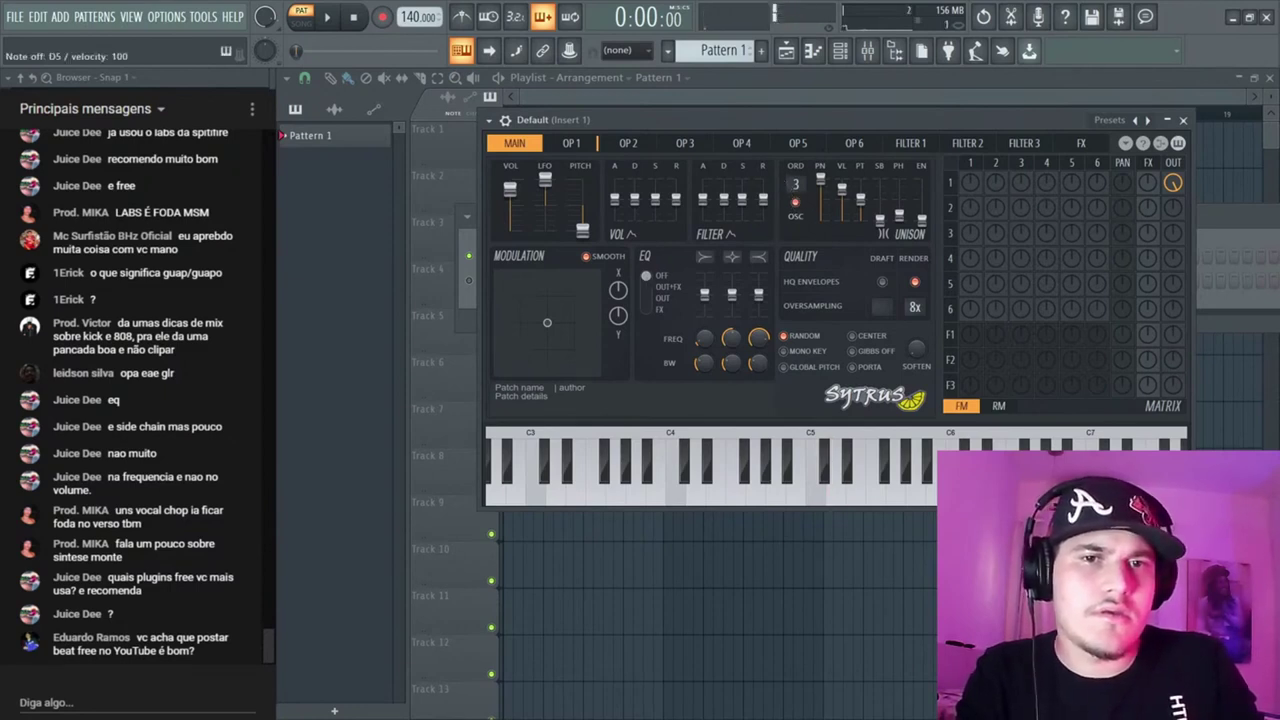
scroll(795, 188, up, 4)
scroll(797, 190, down, 1)
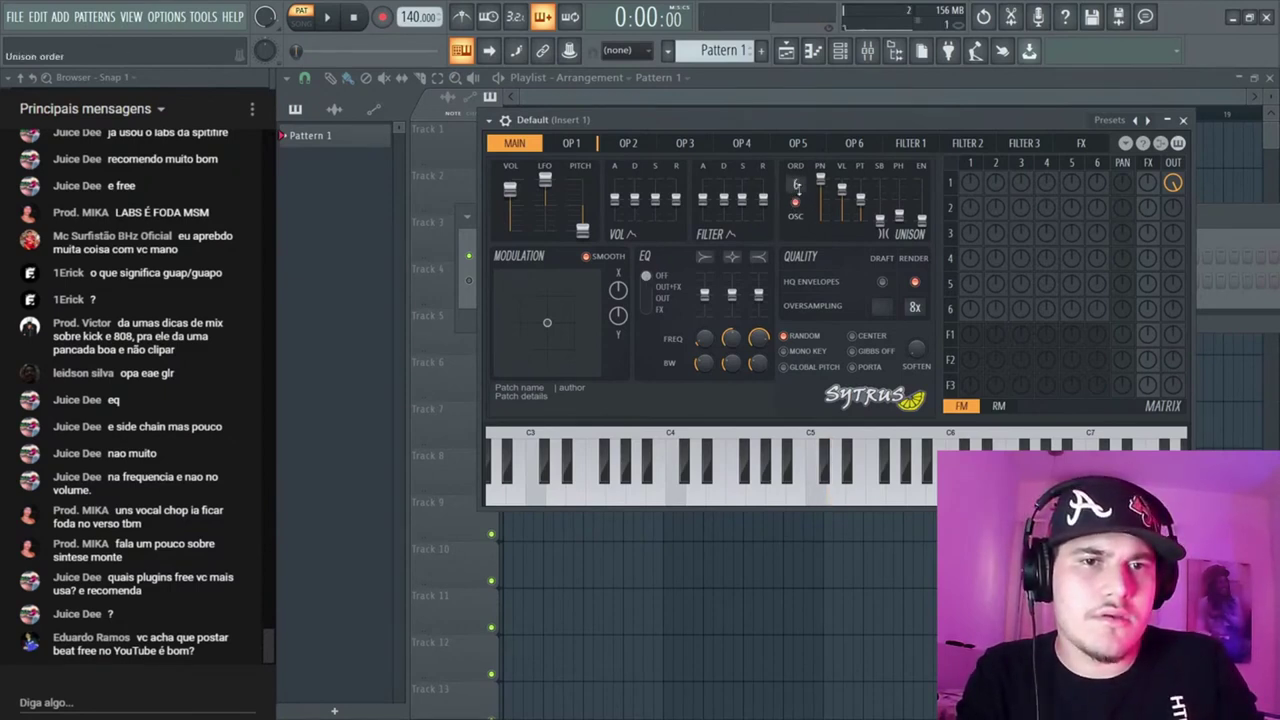
Play test notes across the octaves and raise the unison SB and PH sliders
key(b)
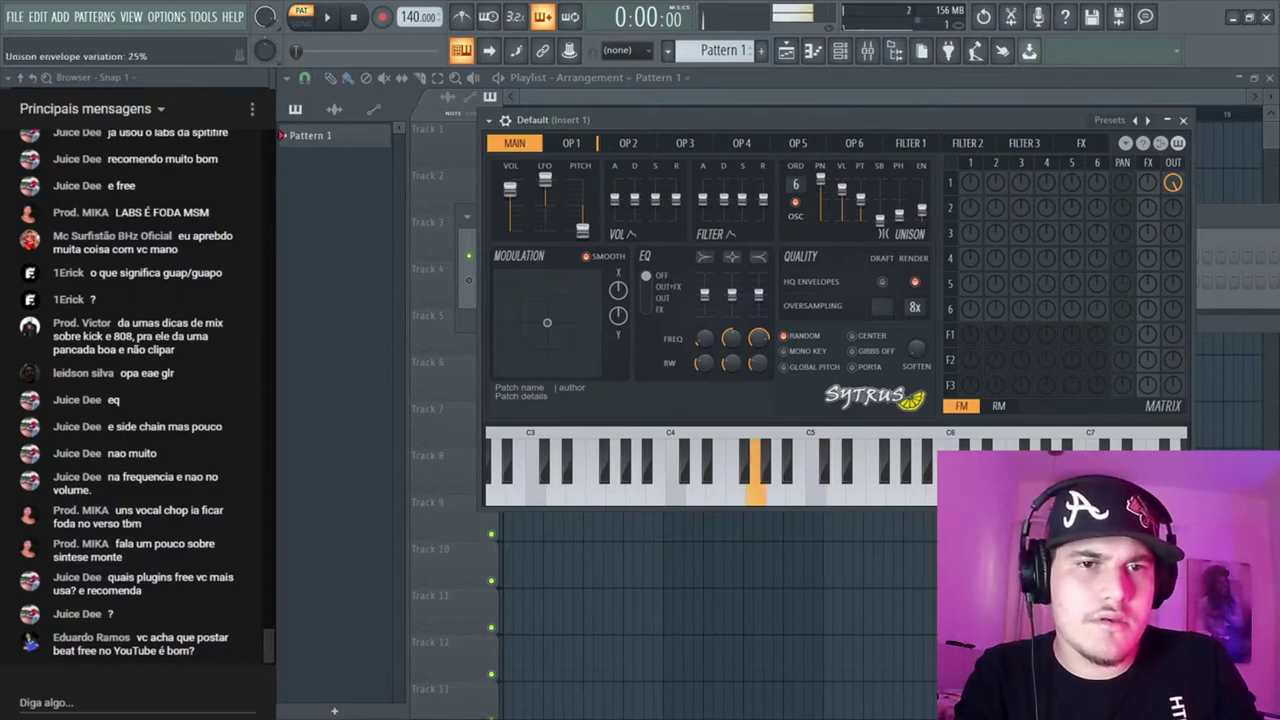
key(b)
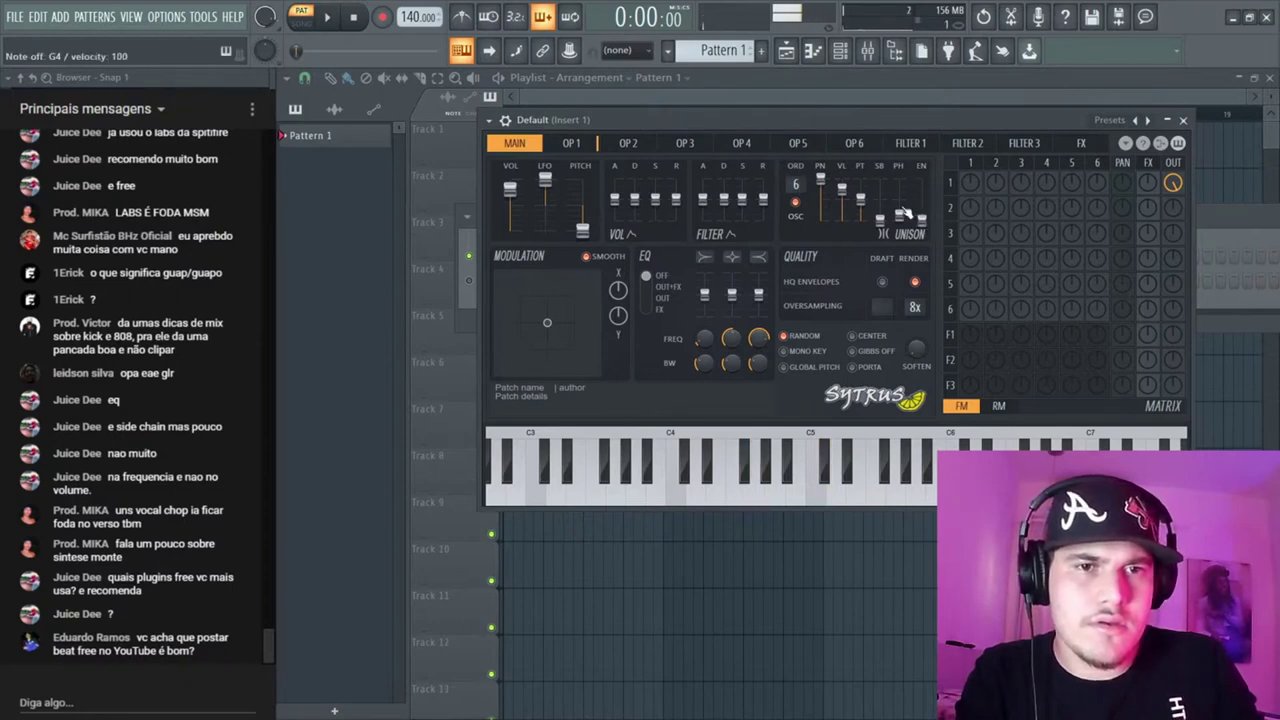
key(y)
key(u)
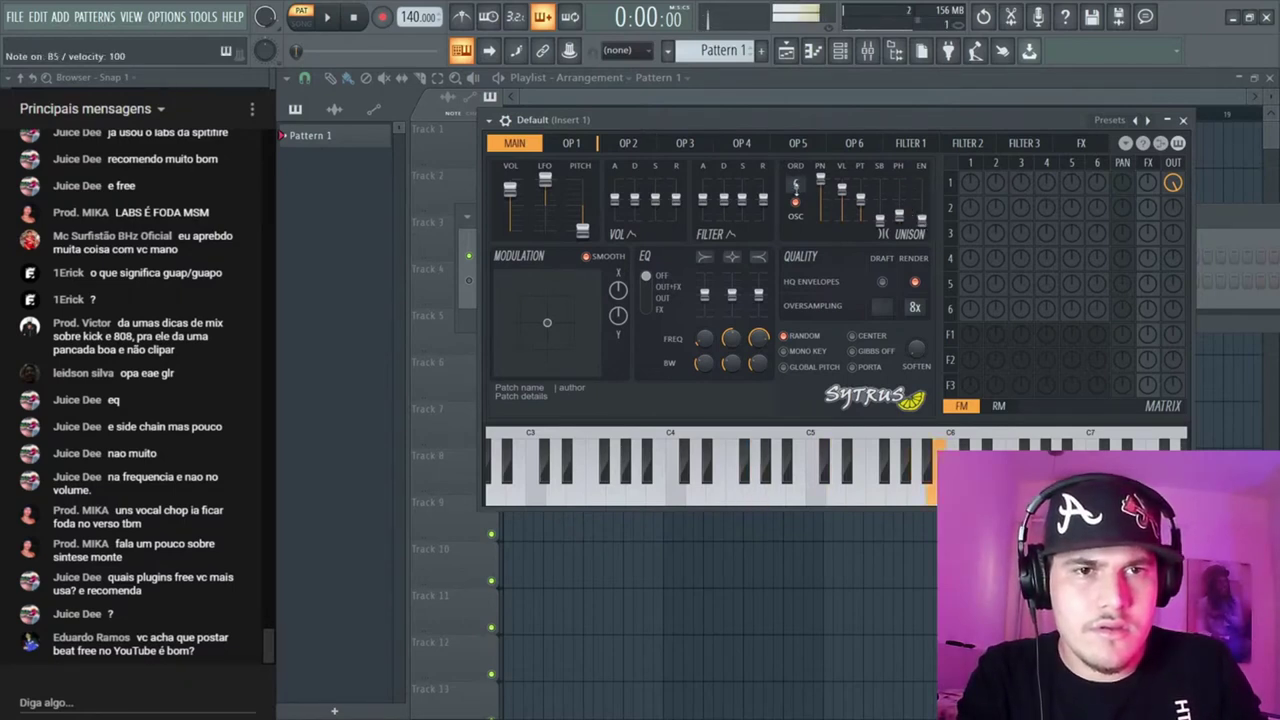
key(e)
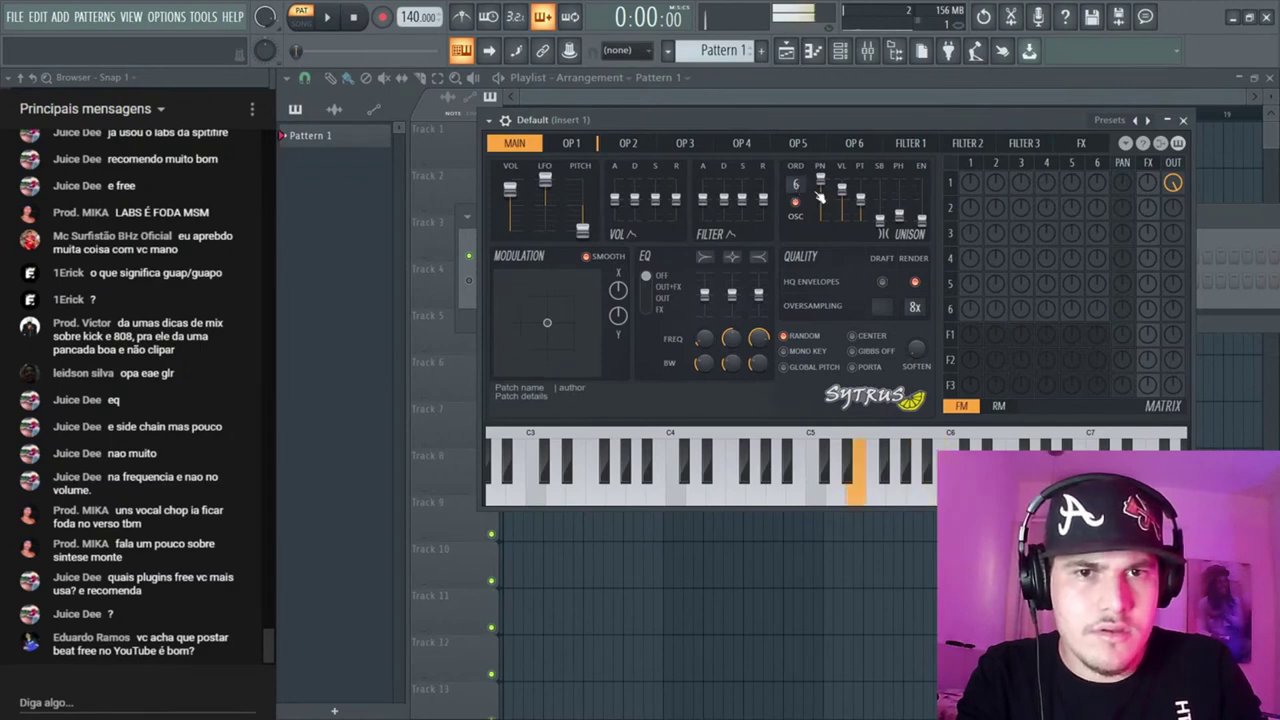
drag(899, 220, 880, 196)
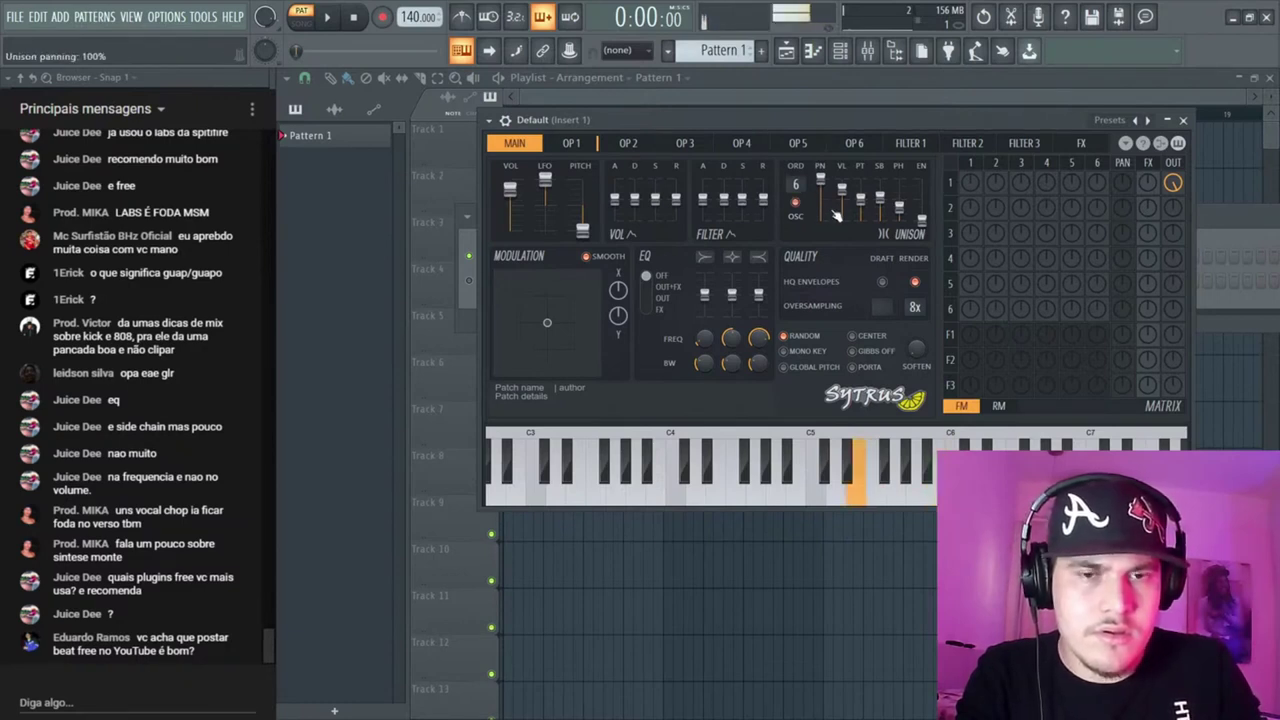
Shape operator 1's waveform by raising skew to about half and tension and sine shaper slightly, and enable Declick
click(571, 143)
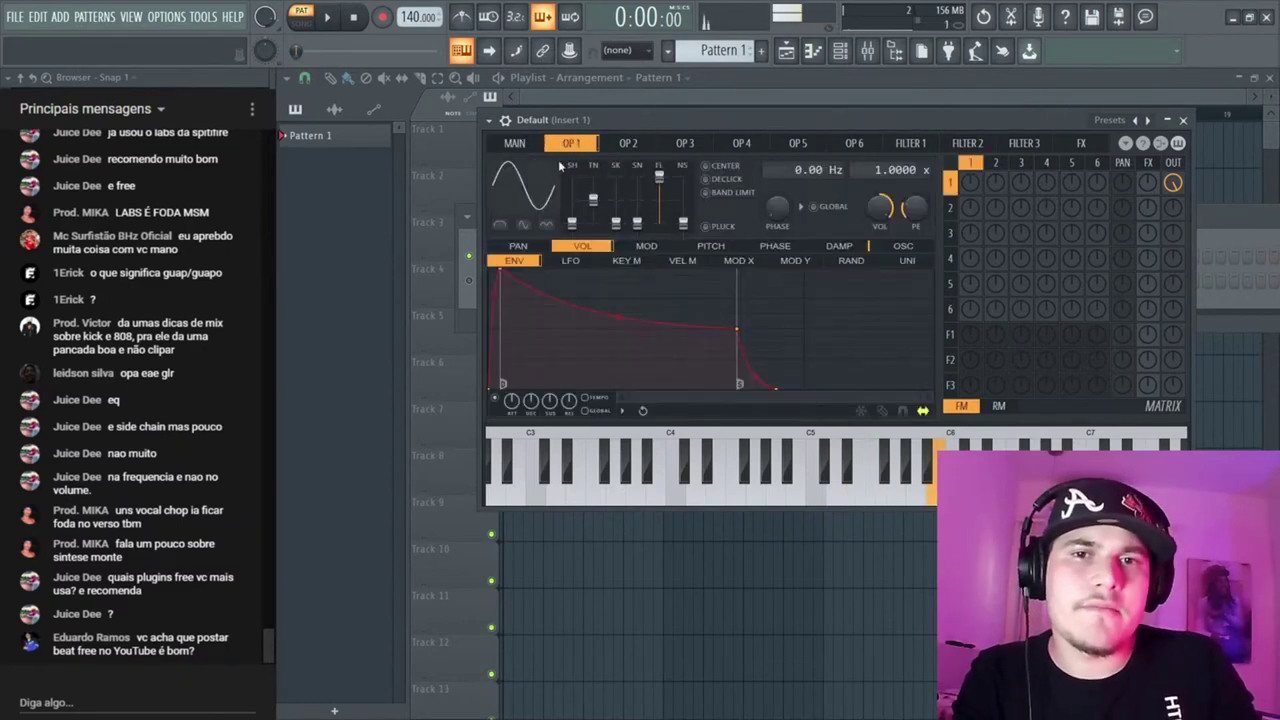
mouse_move(615, 223)
mouse_down()
mouse_move(615, 208)
mouse_move(615, 221)
mouse_move(637, 215)
mouse_move(637, 198)
mouse_move(615, 210)
mouse_move(593, 193)
mouse_move(593, 208)
mouse_move(615, 216)
mouse_move(615, 200)
mouse_move(615, 218)
mouse_up()
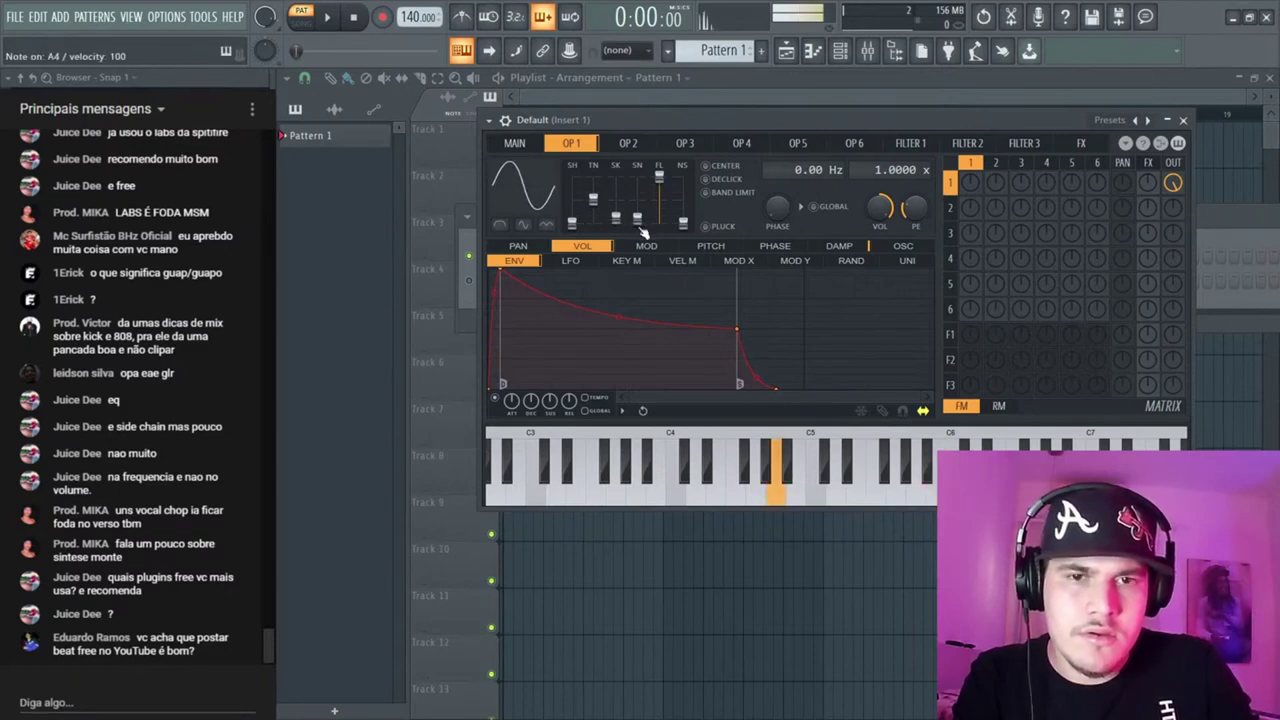
mouse_move(593, 198)
mouse_down()
mouse_move(593, 180)
mouse_move(598, 207)
mouse_up()
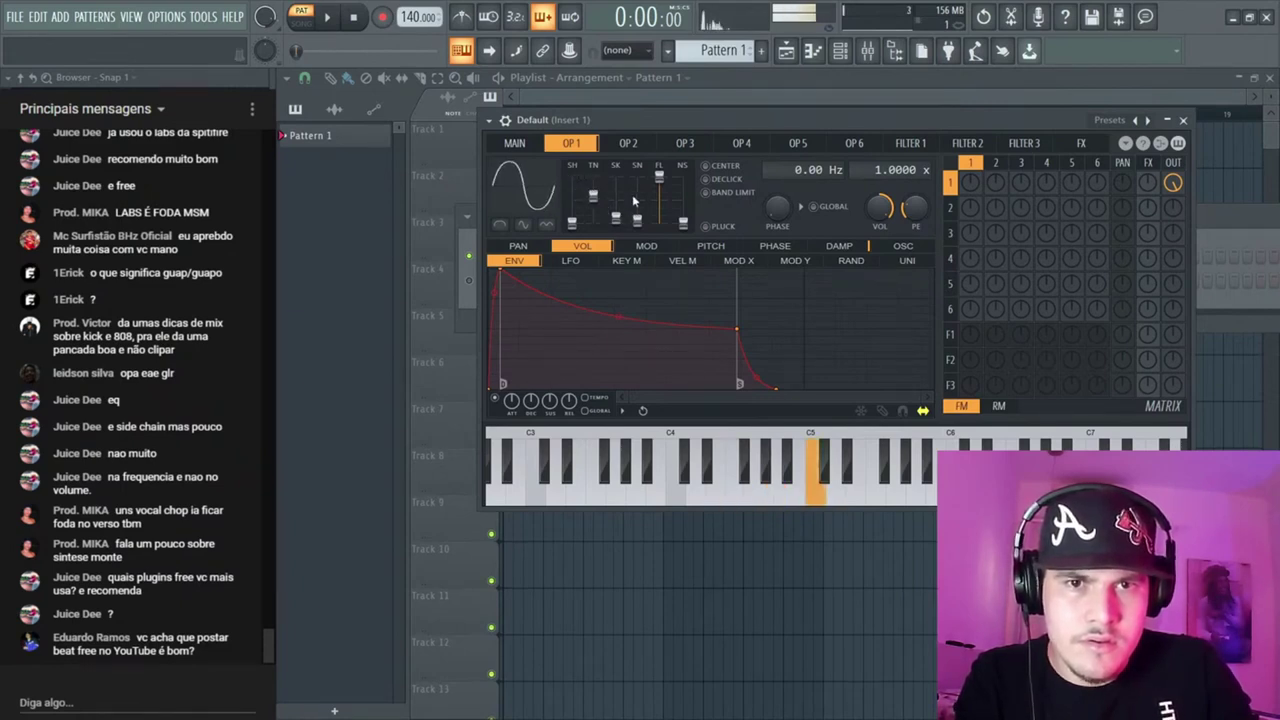
drag(641, 215, 615, 201)
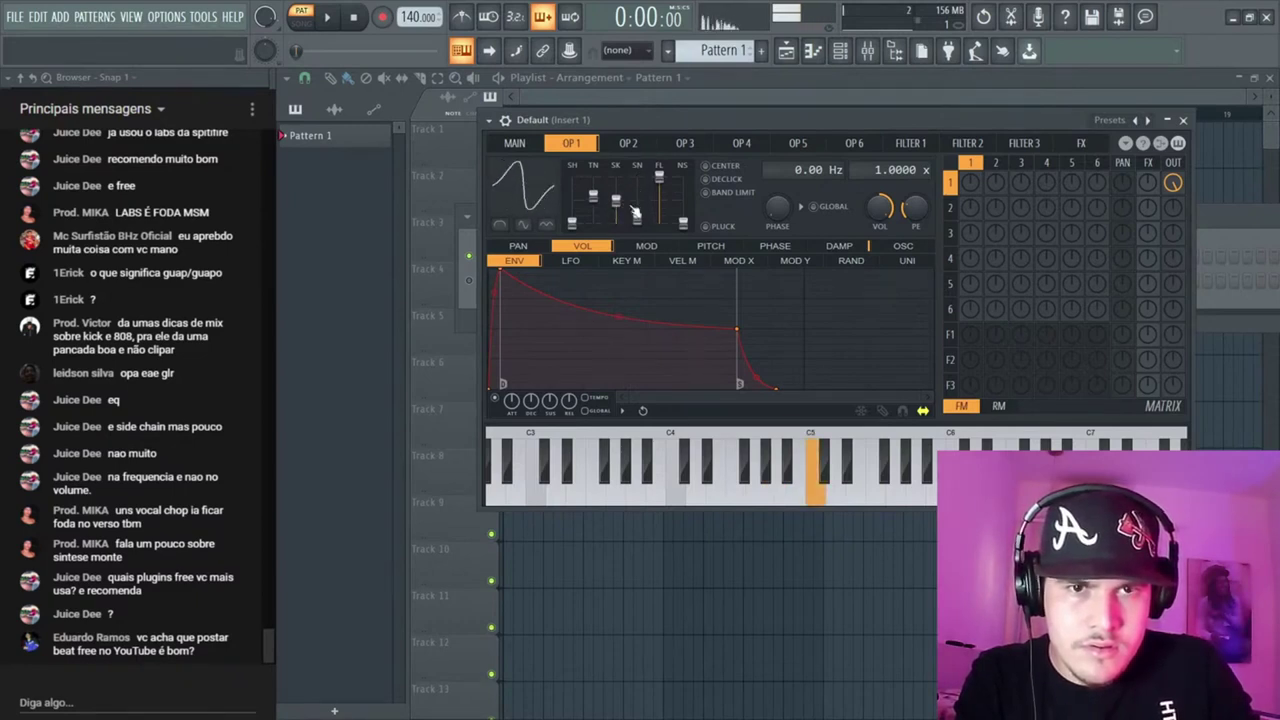
click(706, 179)
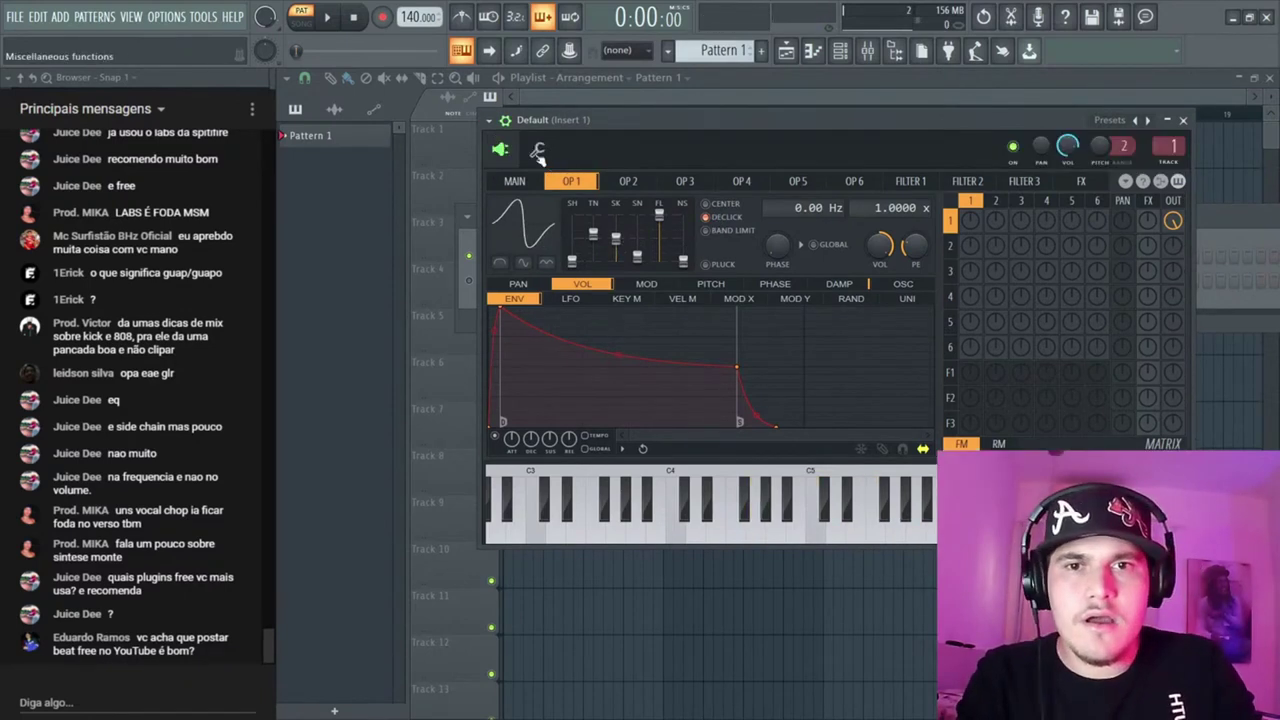
Limit the Sytrus channel's maximum polyphony to 1 and enable Mono in its miscellaneous functions
click(505, 119)
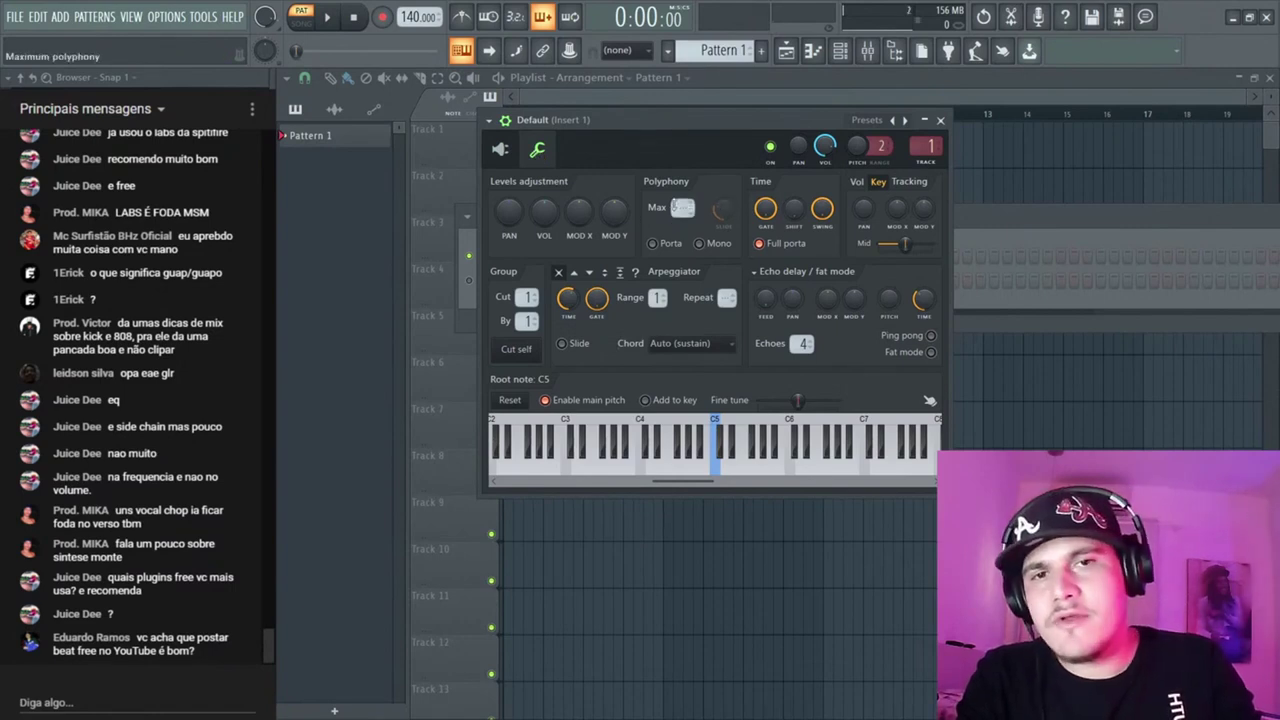
scroll(682, 207, up, 1)
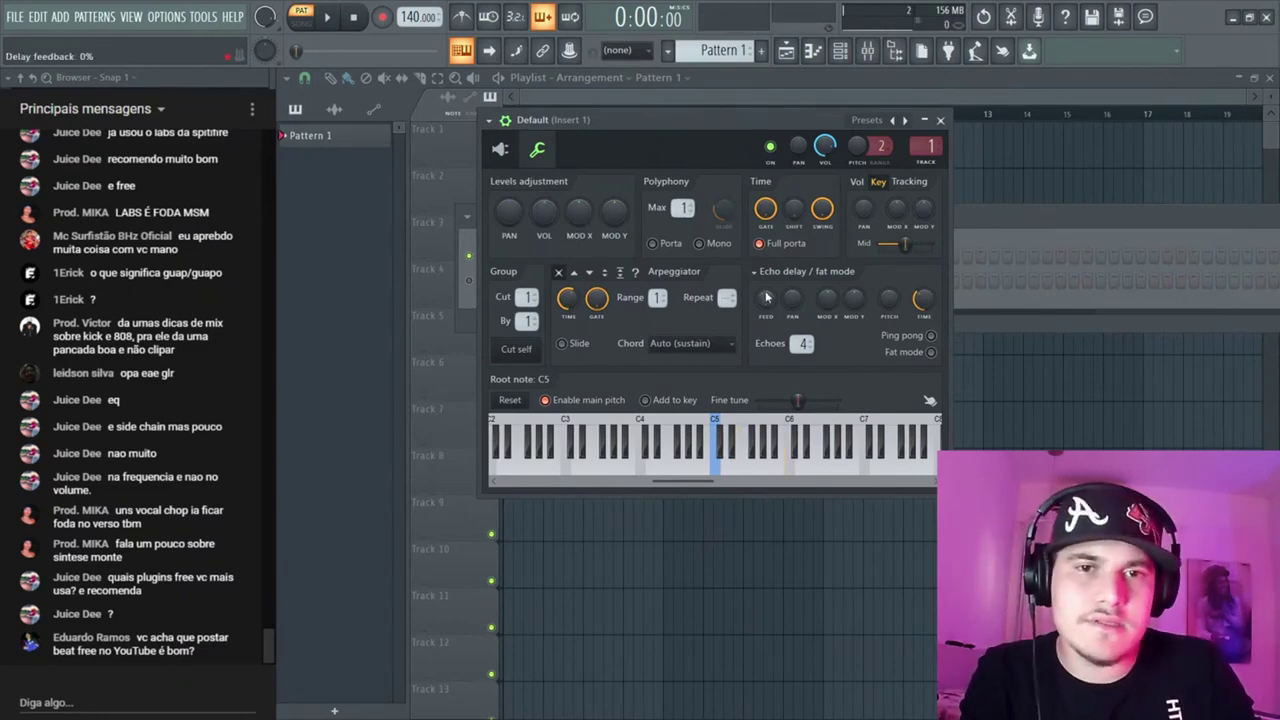
click(712, 244)
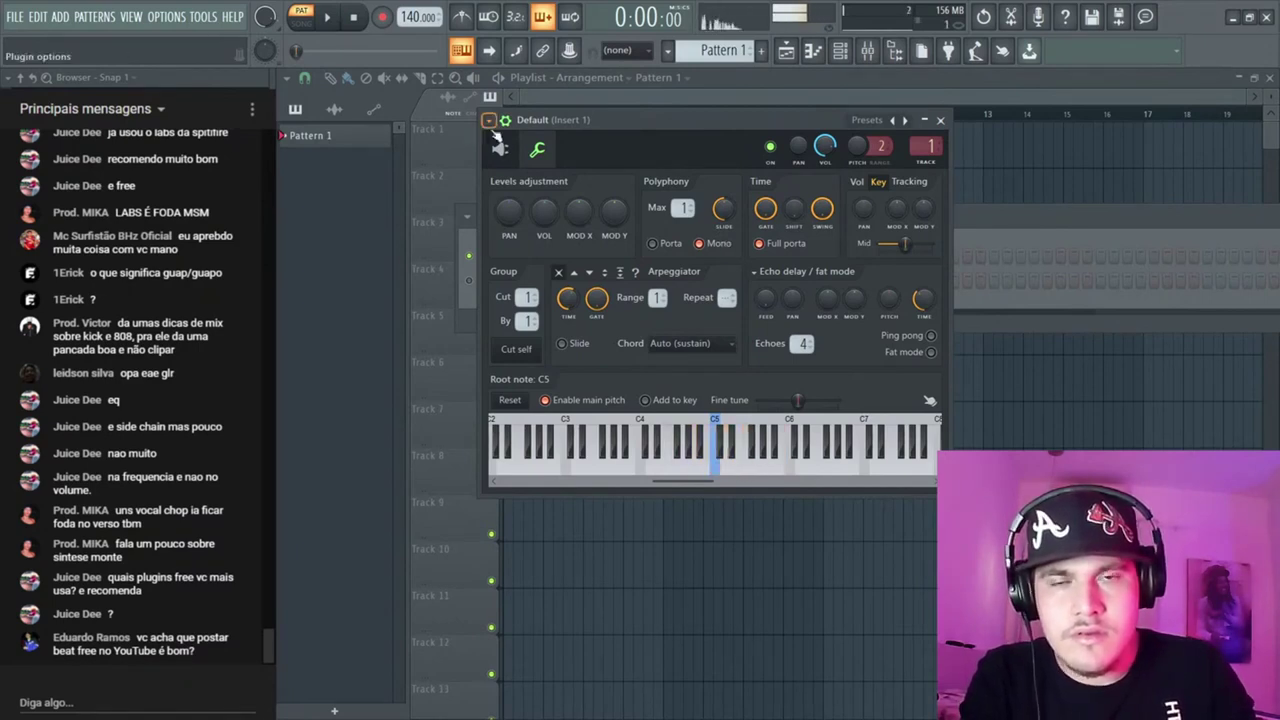
Return to operator 1, raise its skew and sine shaper further and lower the FL slider slightly while auditioning notes
click(537, 149)
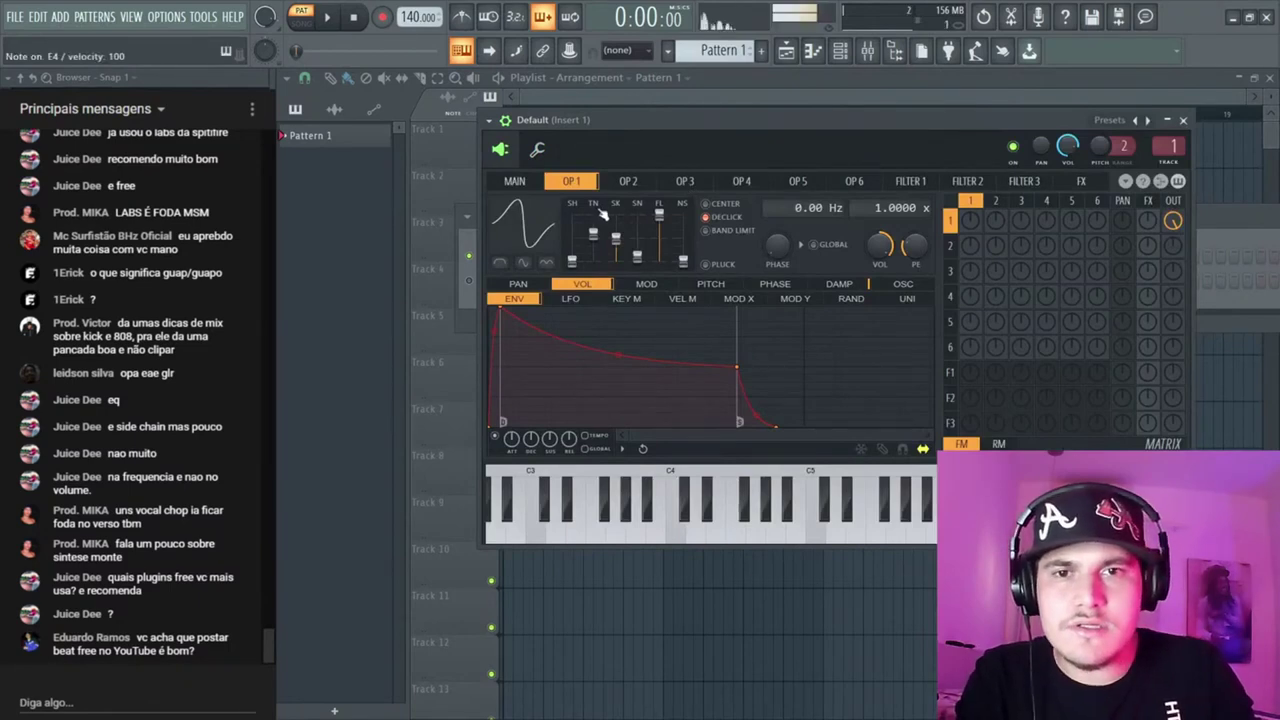
drag(605, 246, 616, 220)
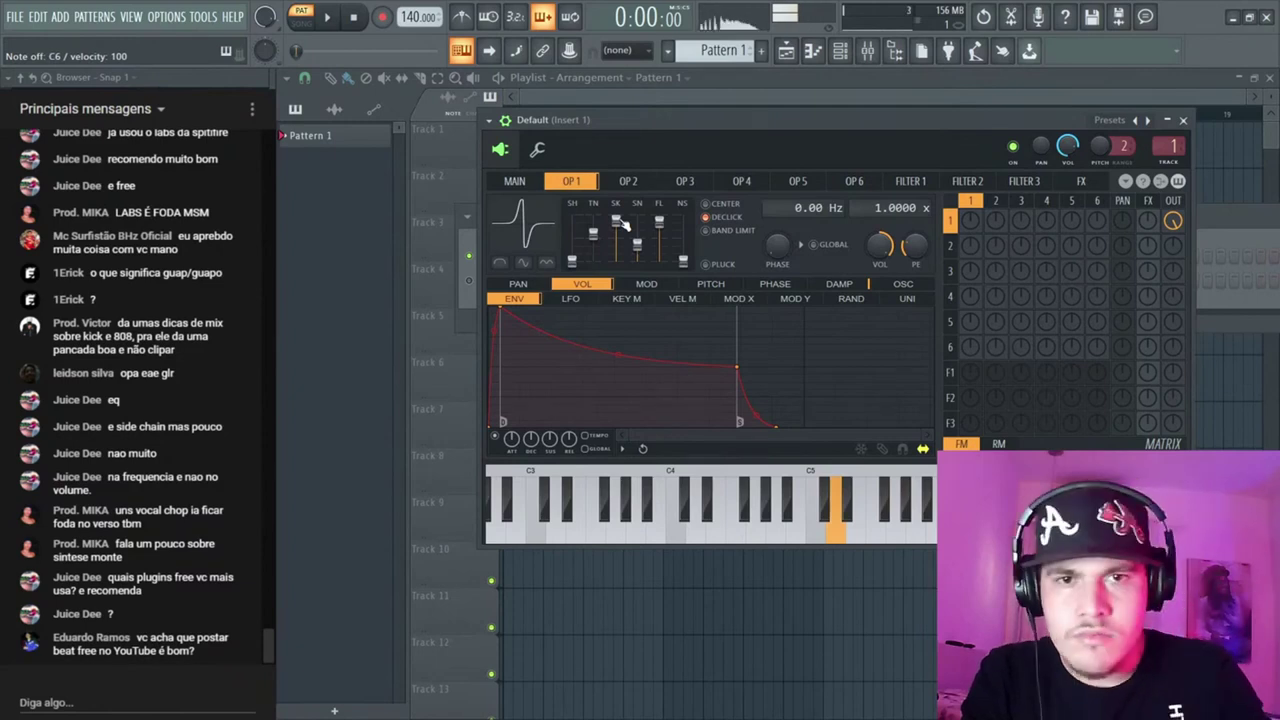
drag(621, 222, 616, 230)
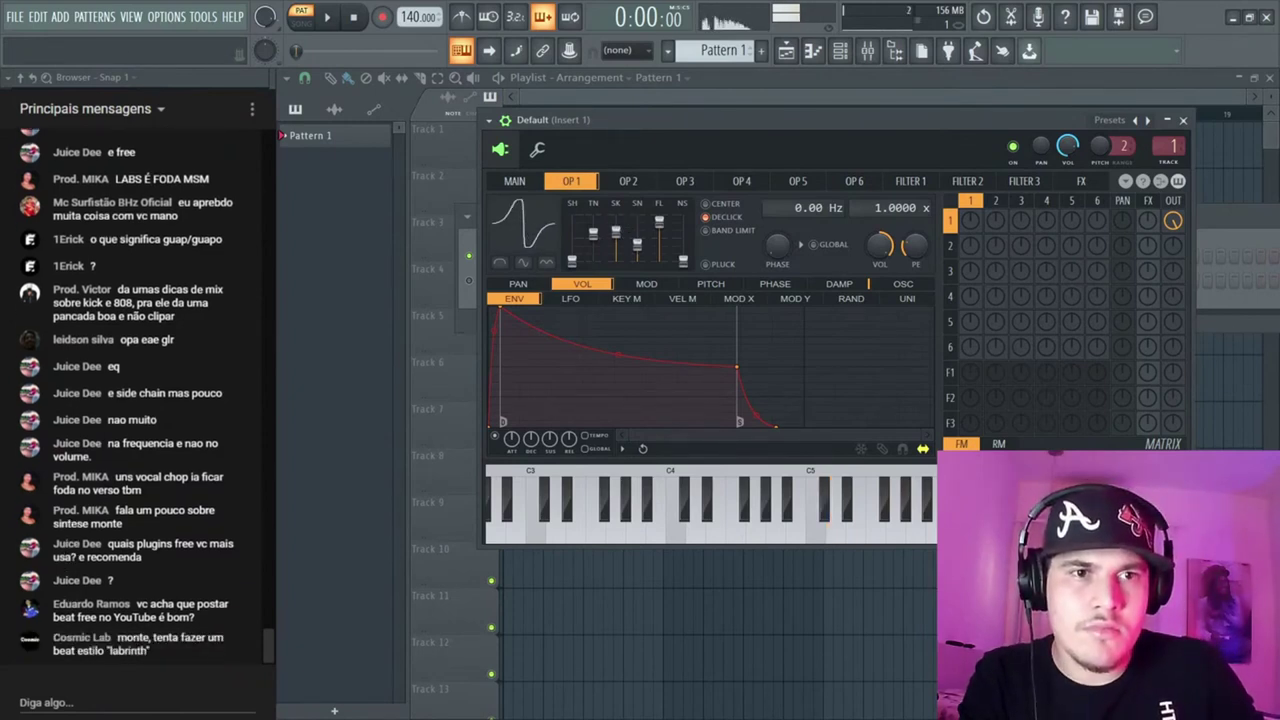
Add a second Sytrus channel and load its Default preset
key(F6)
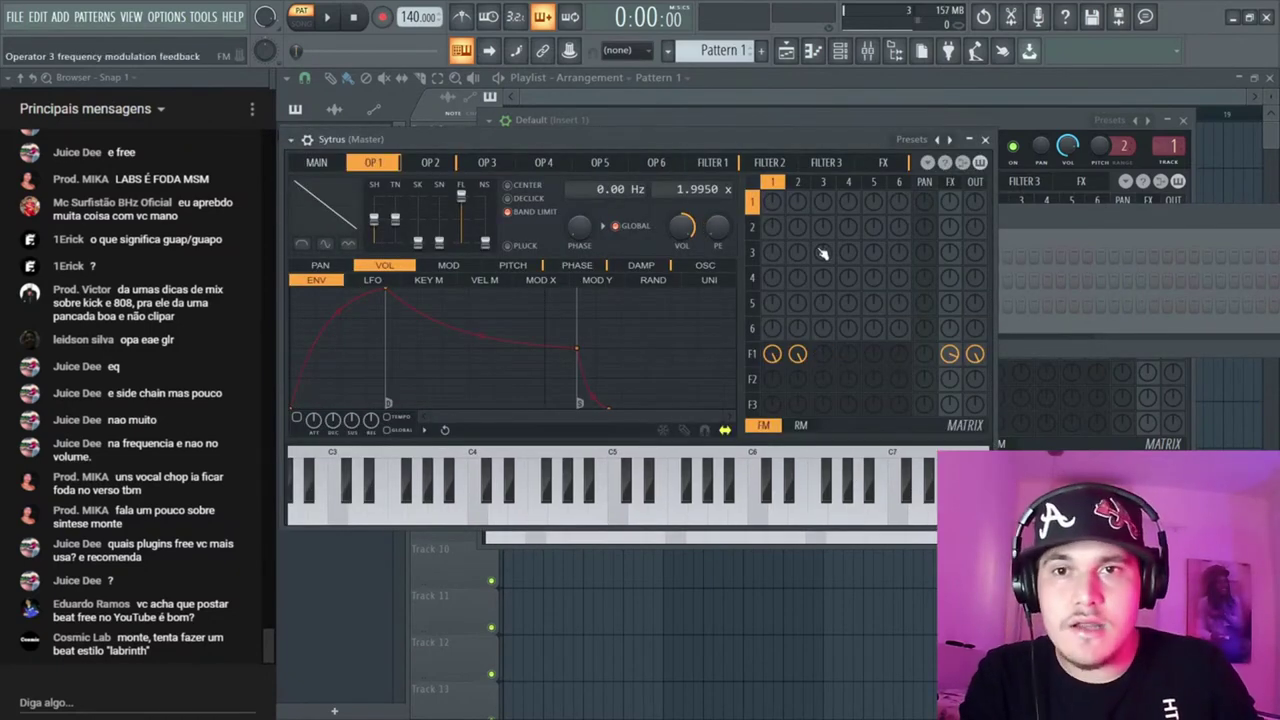
click(949, 139)
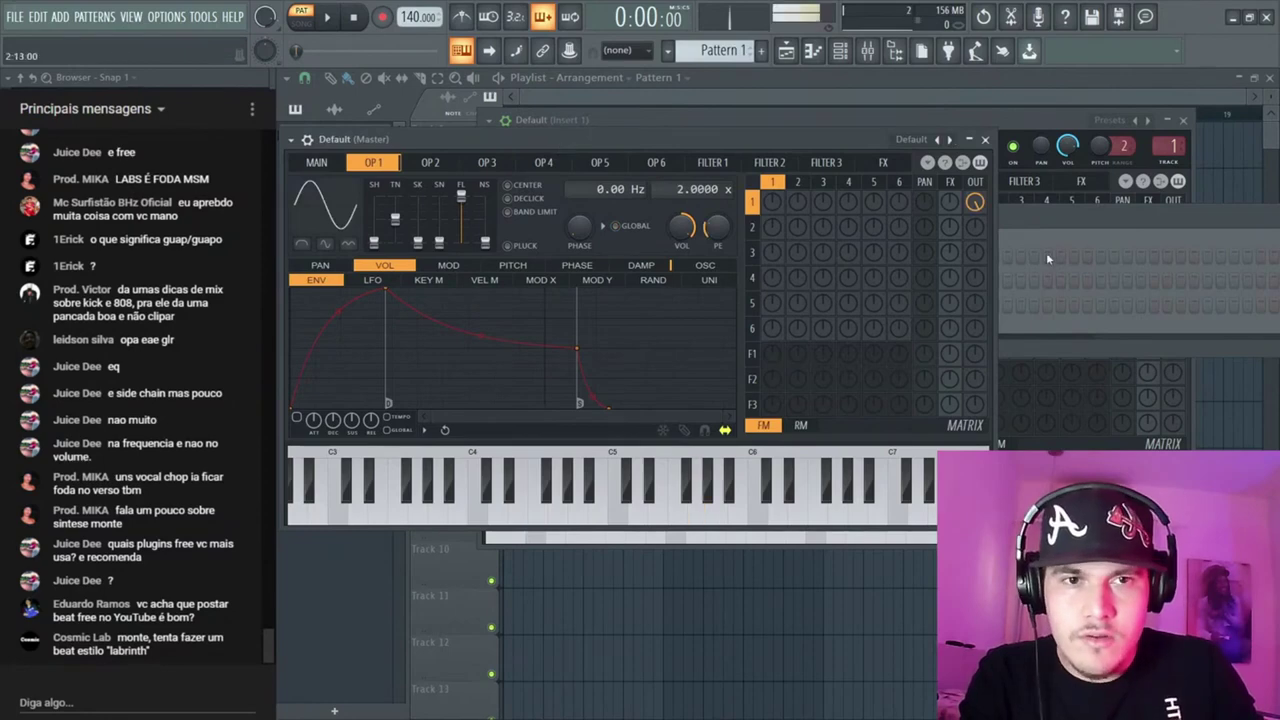
Open the piano roll of the first Default channel and bring up the Sawer synthesizer
key(F6)
click(663, 276)
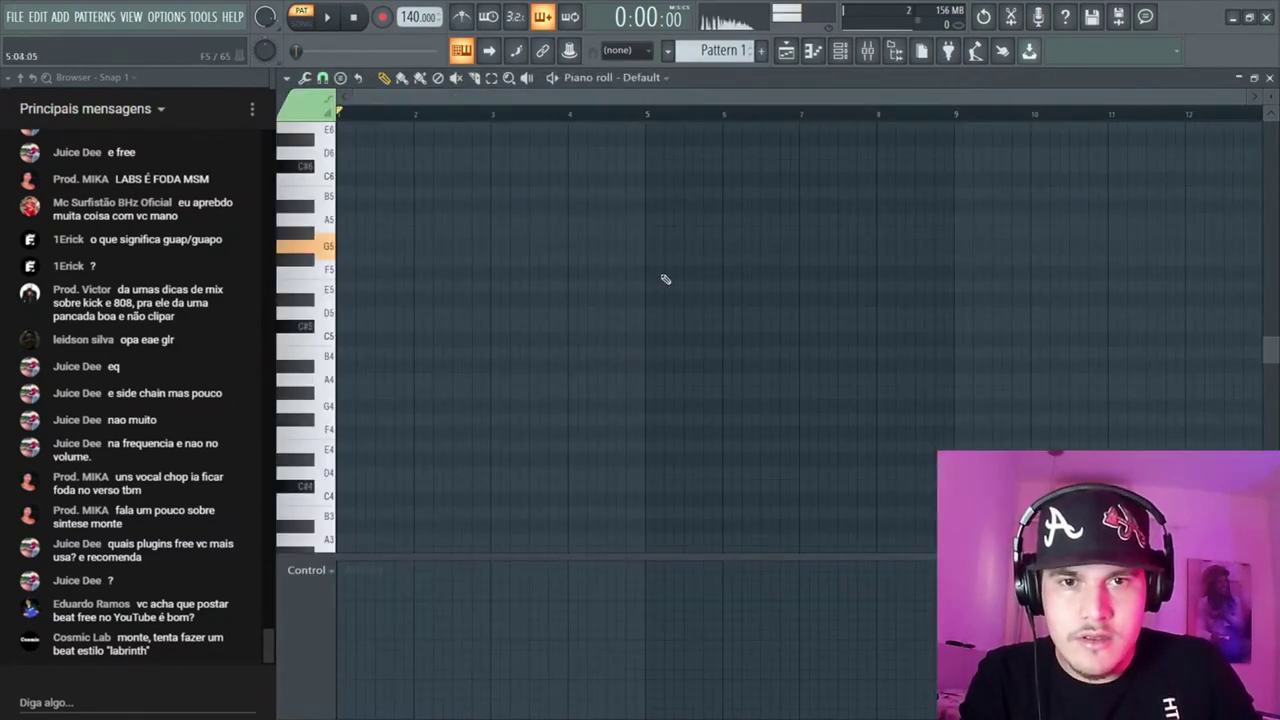
key(F6)
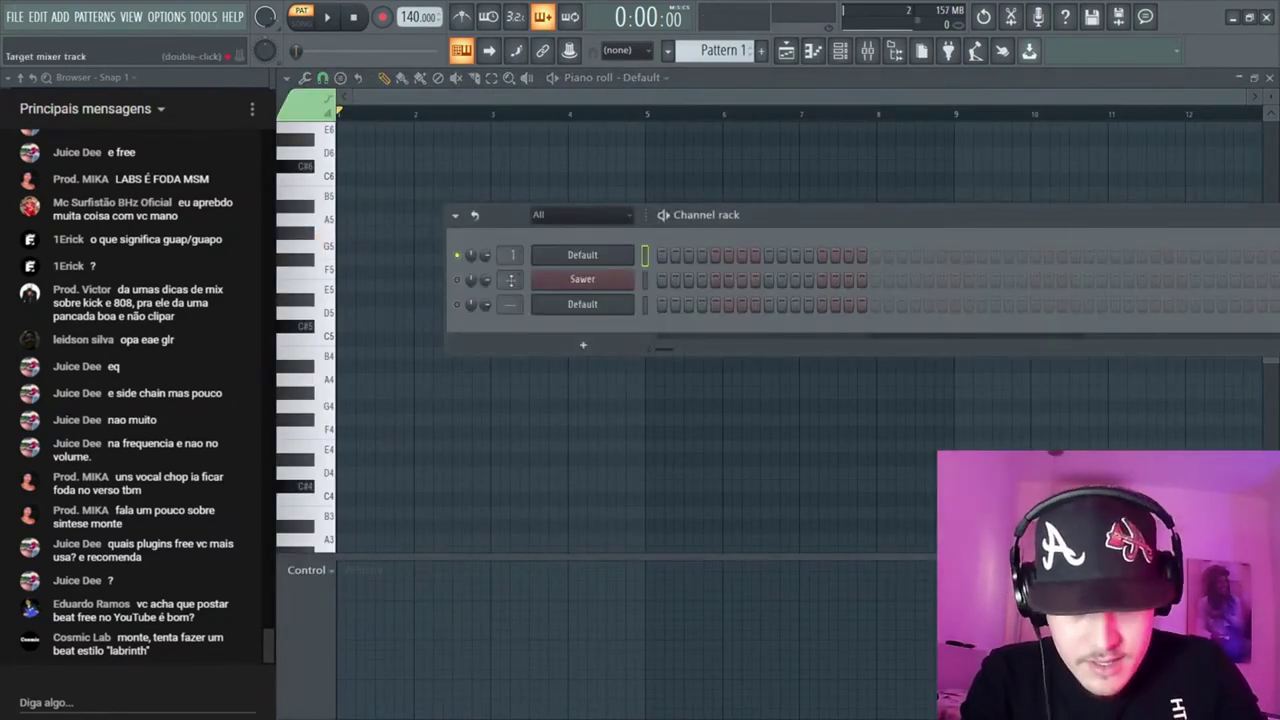
click(582, 279)
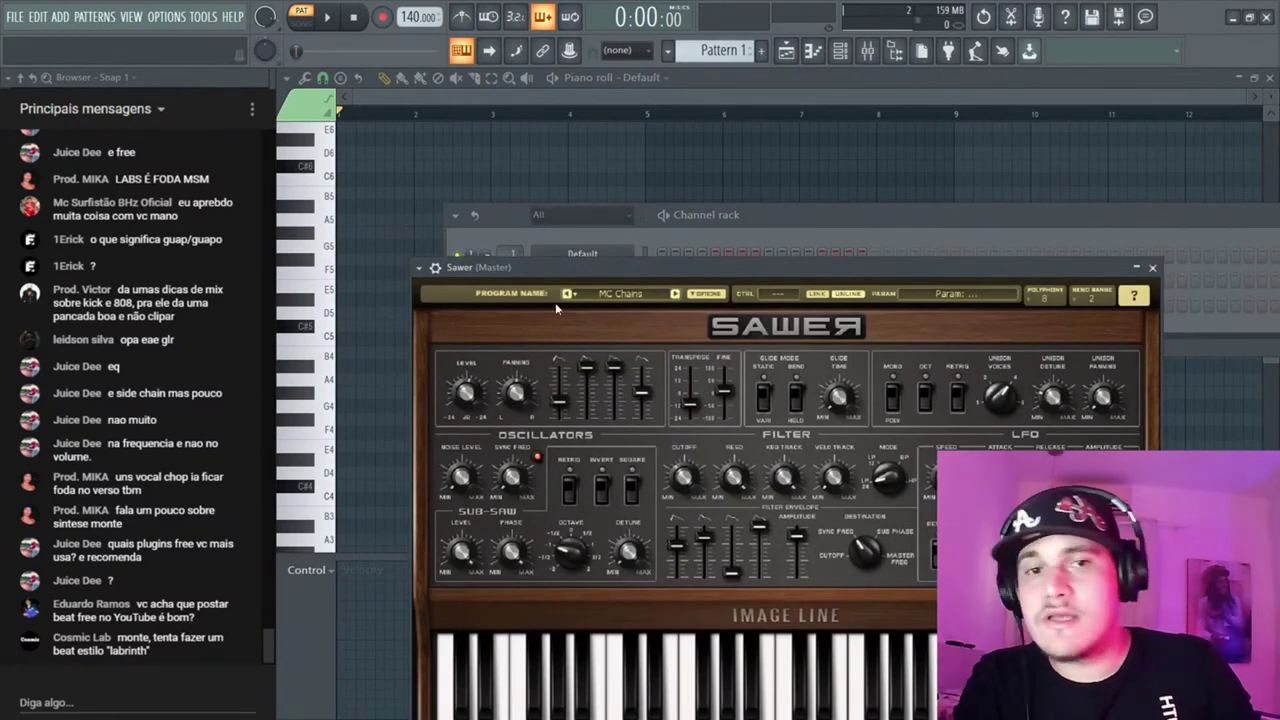
Load the Default program from Sawer's preset library and move the synth window up so its controls are in view
click(606, 293)
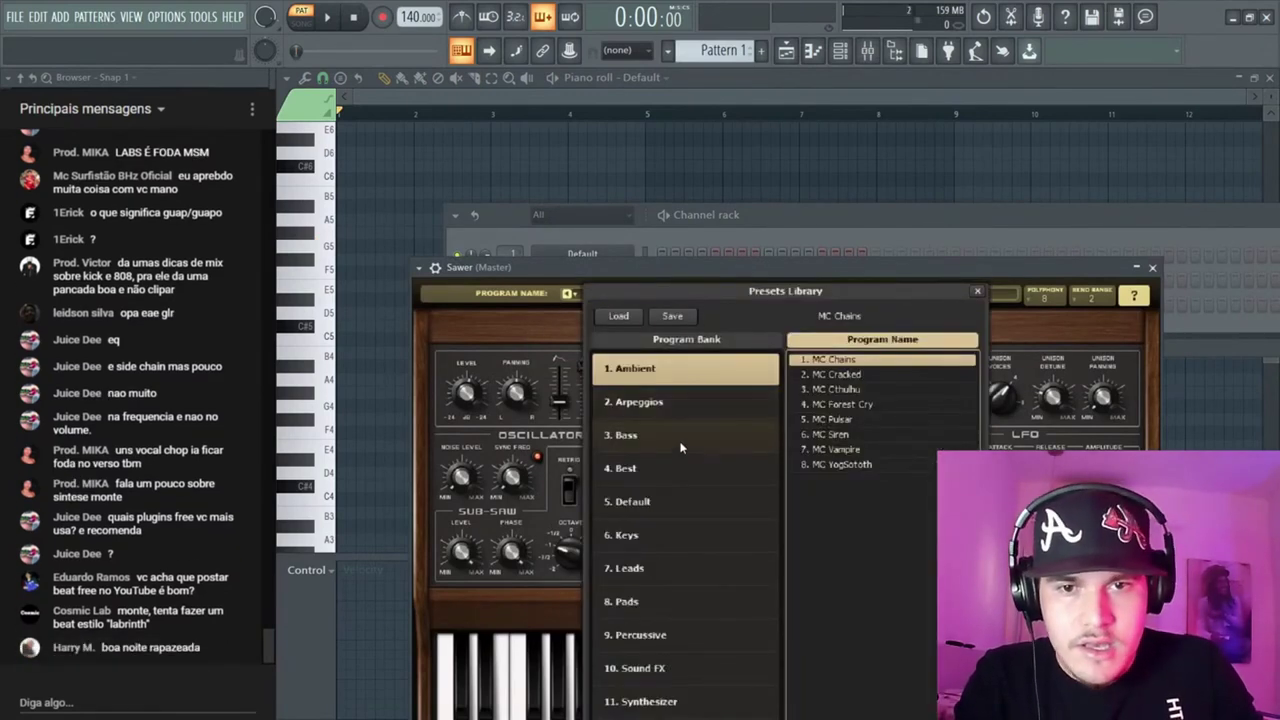
click(632, 501)
click(840, 360)
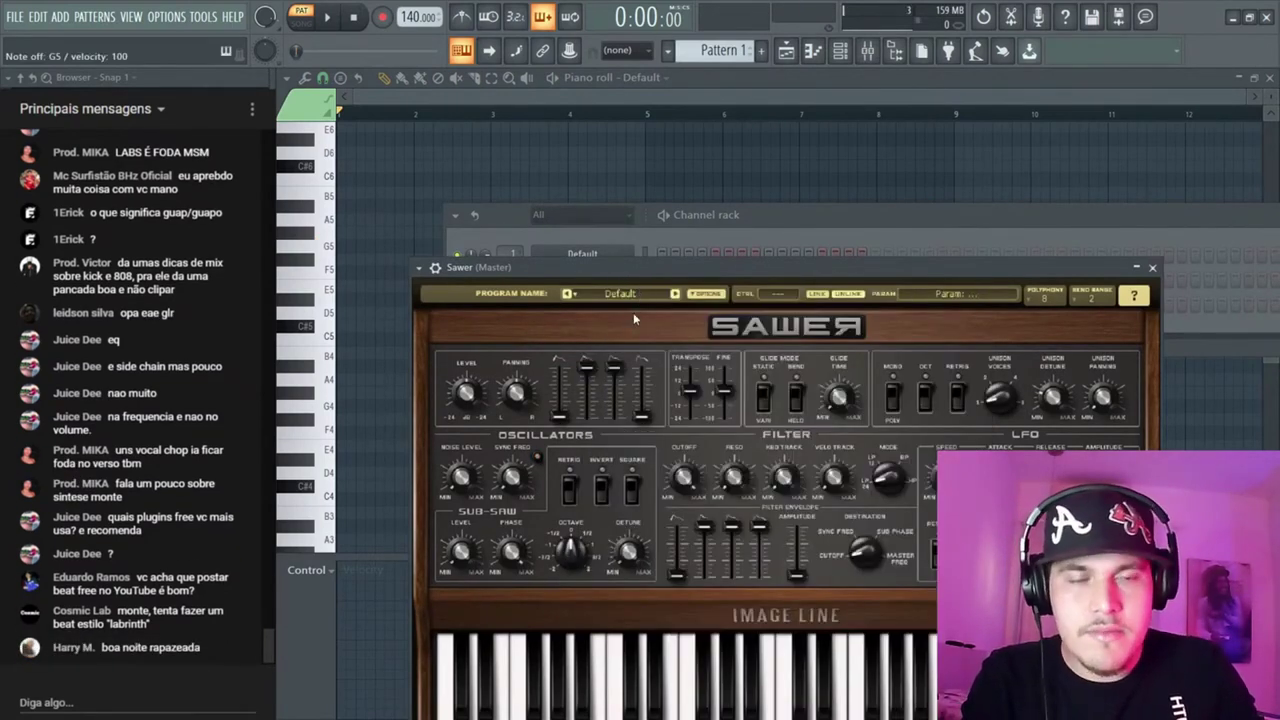
drag(703, 285, 703, 179)
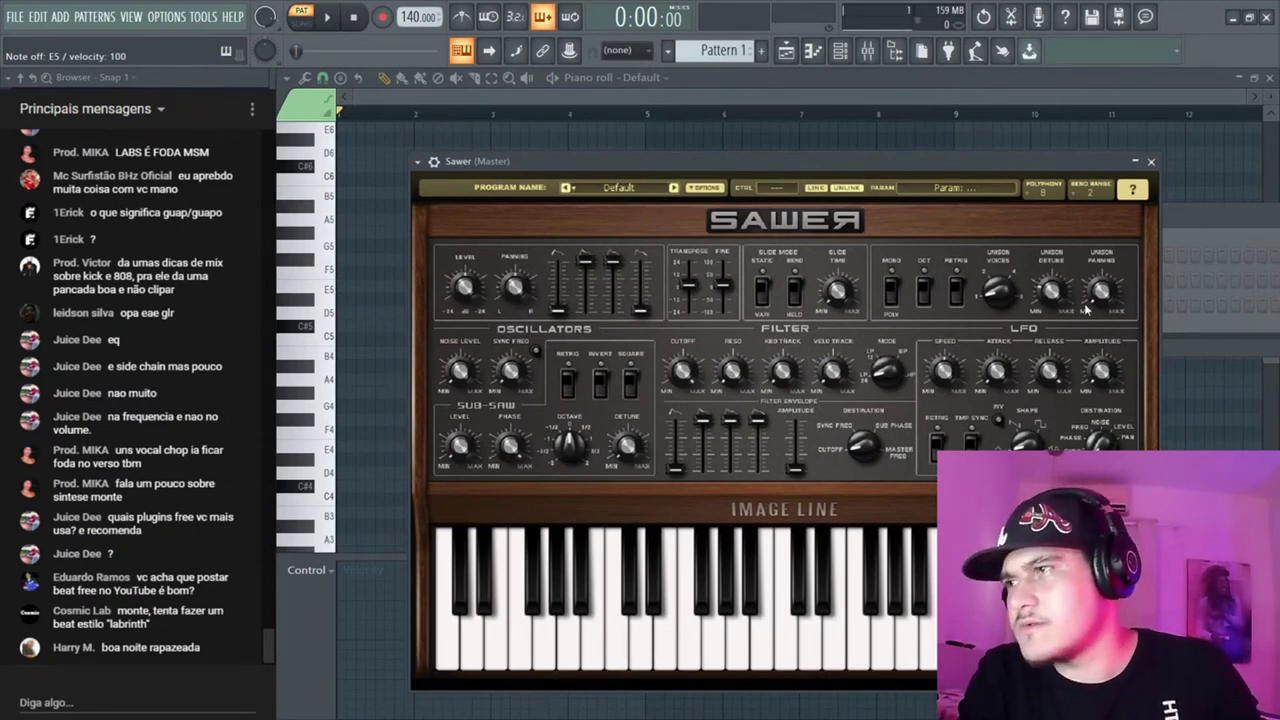
Adjust Sawer's unison by changing the voices, setting detune to about 70% and altering the unison panning while auditioning notes
drag(1012, 301, 1034, 320)
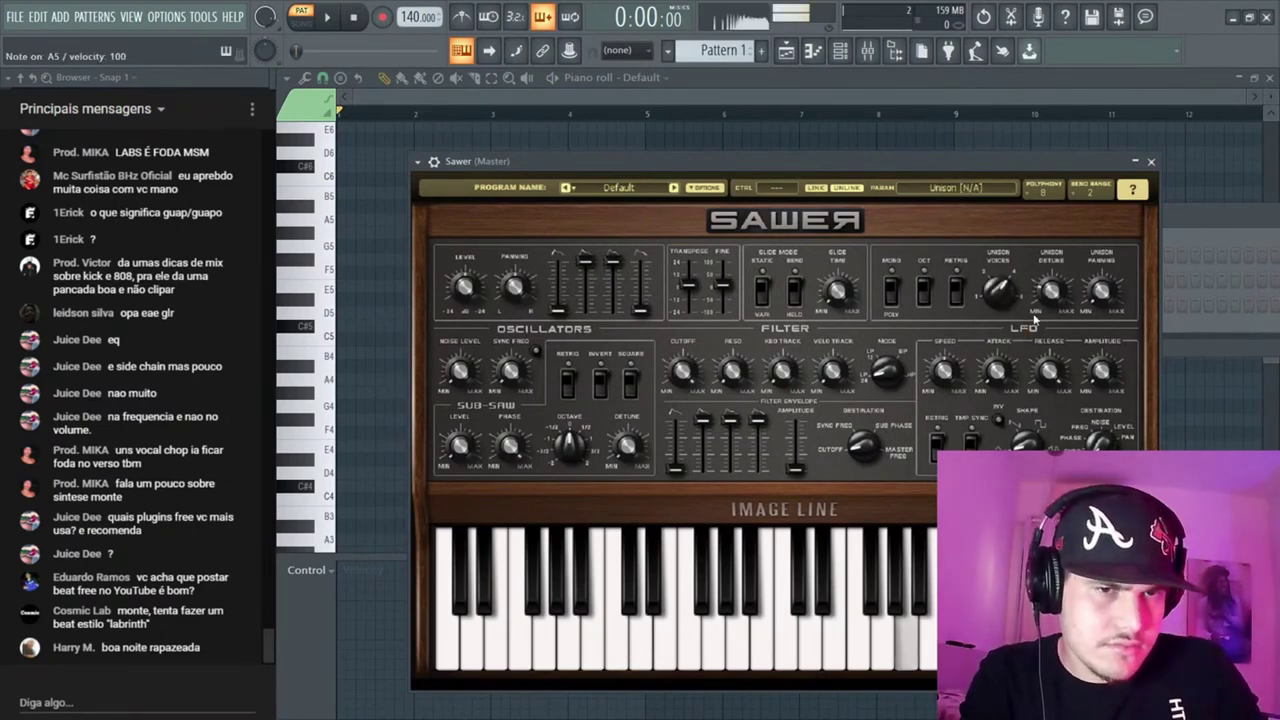
click(1051, 290)
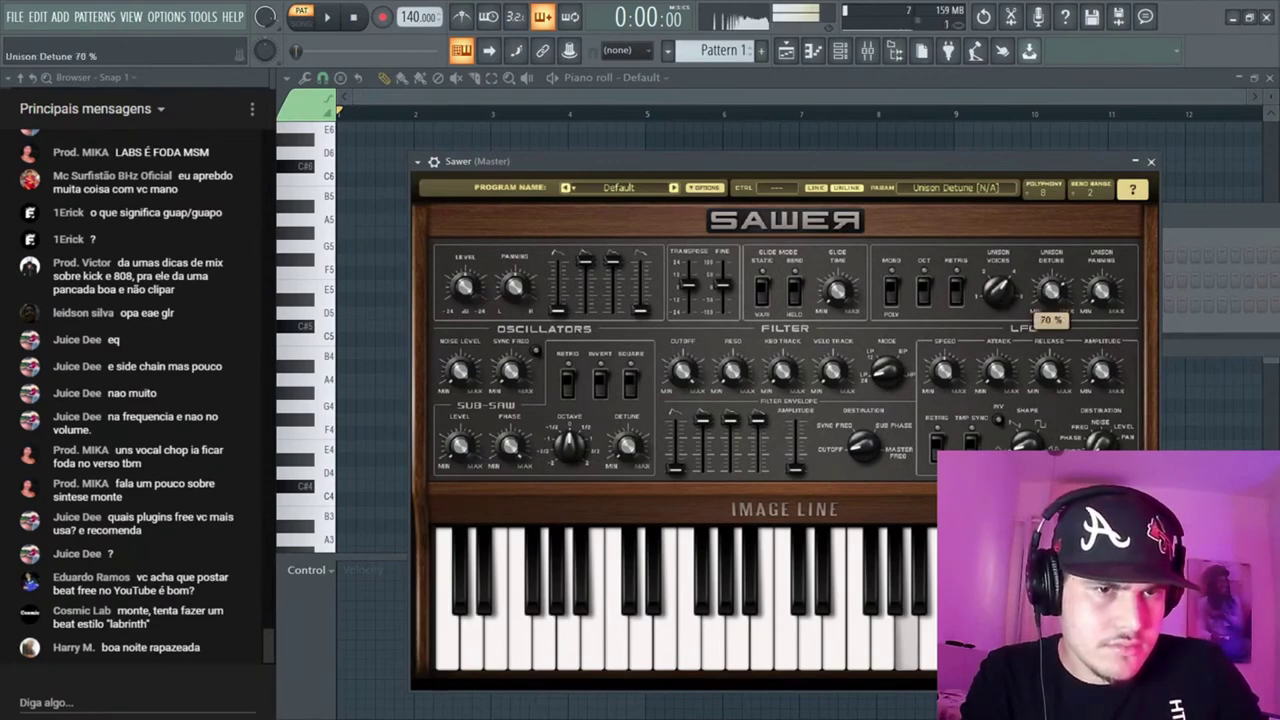
drag(1100, 290, 1100, 304)
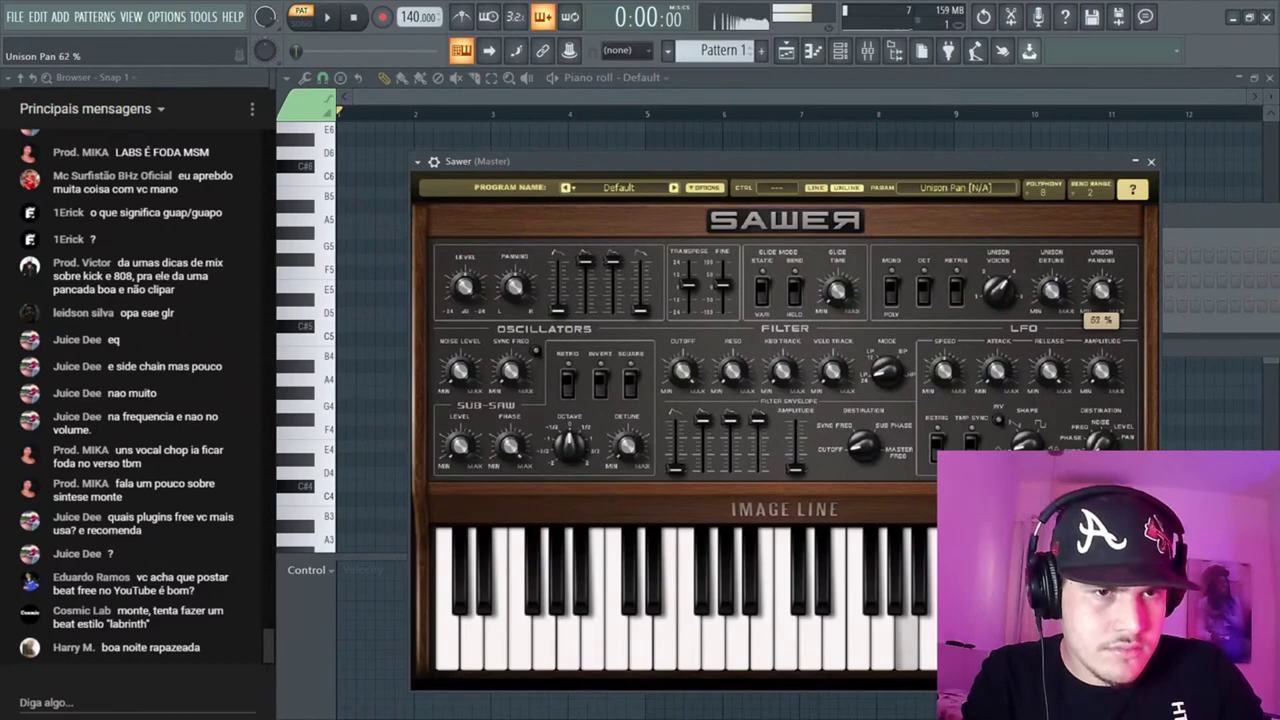
drag(1100, 292, 1087, 310)
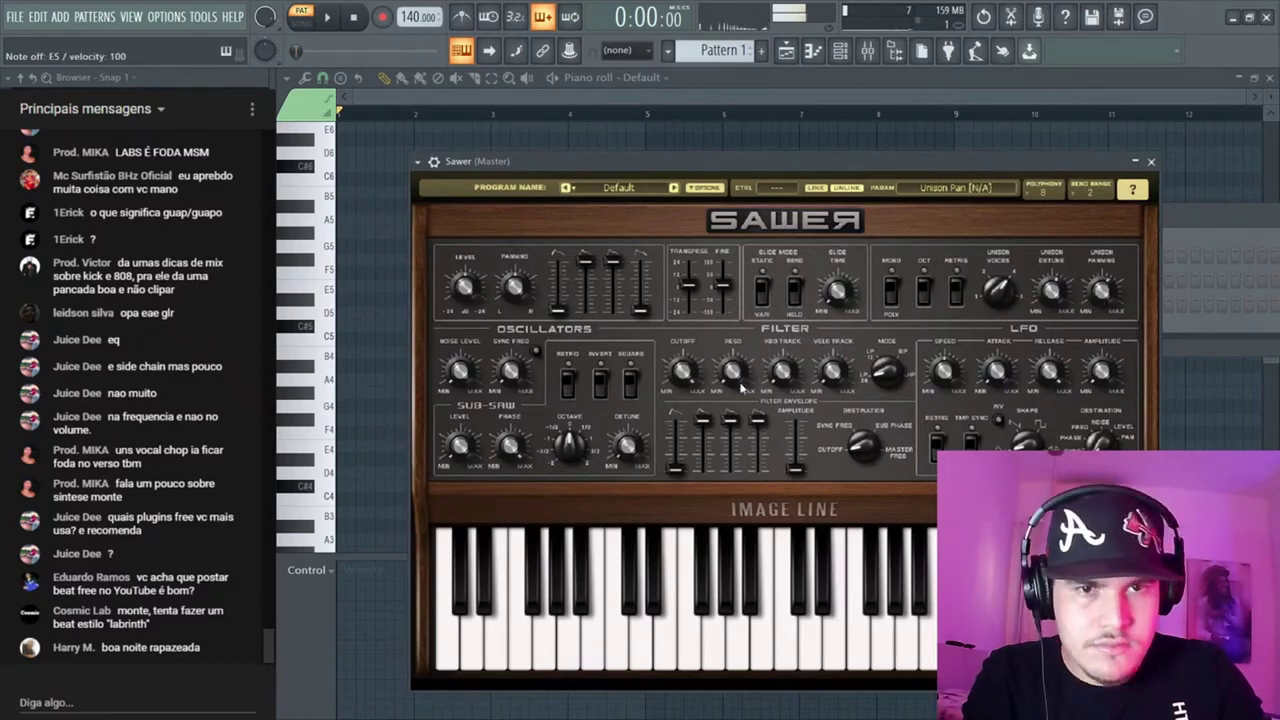
Set the filter cutoff to about 48% and raise the release and attack sliders of Sawer's master envelope
click(682, 372)
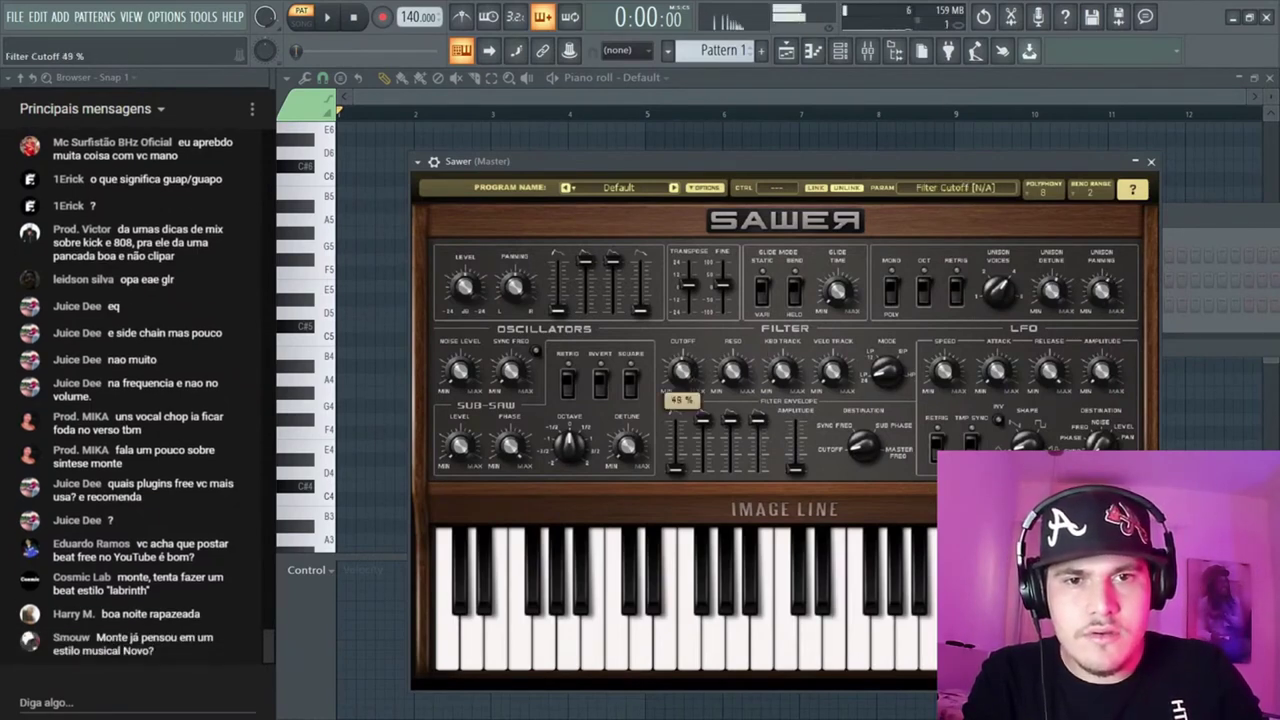
drag(682, 372, 678, 388)
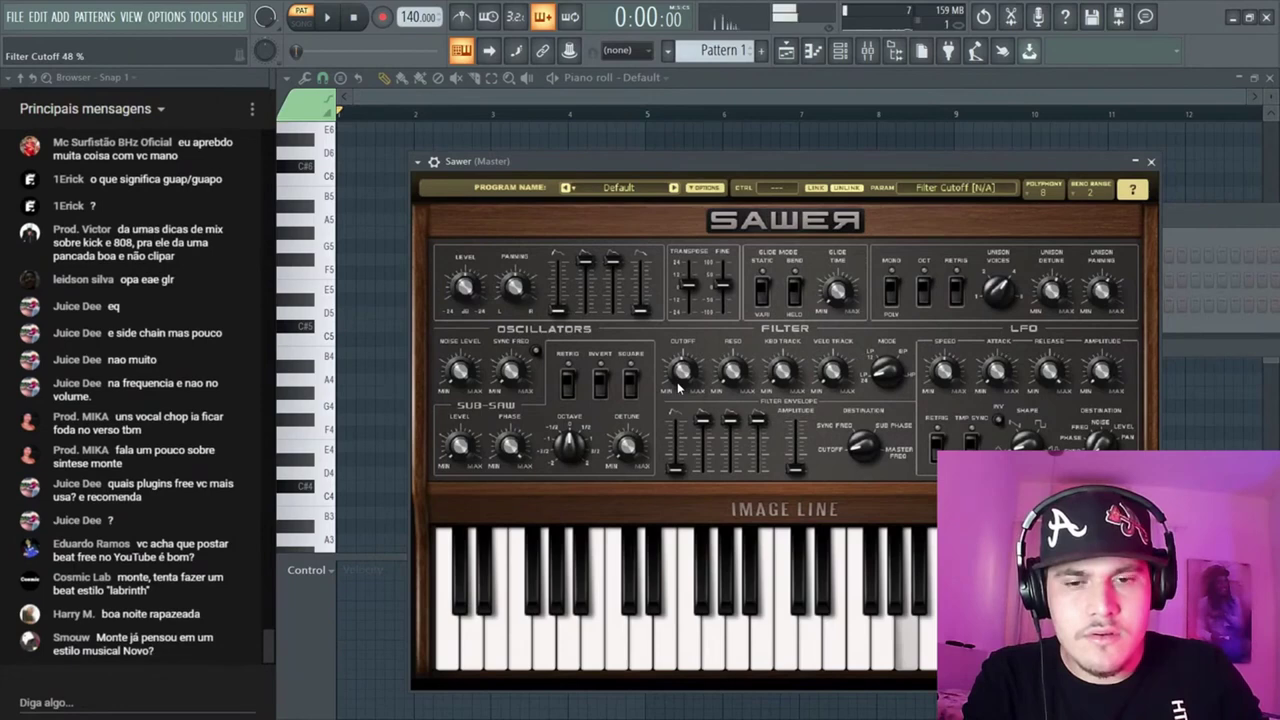
drag(648, 311, 648, 287)
click(650, 318)
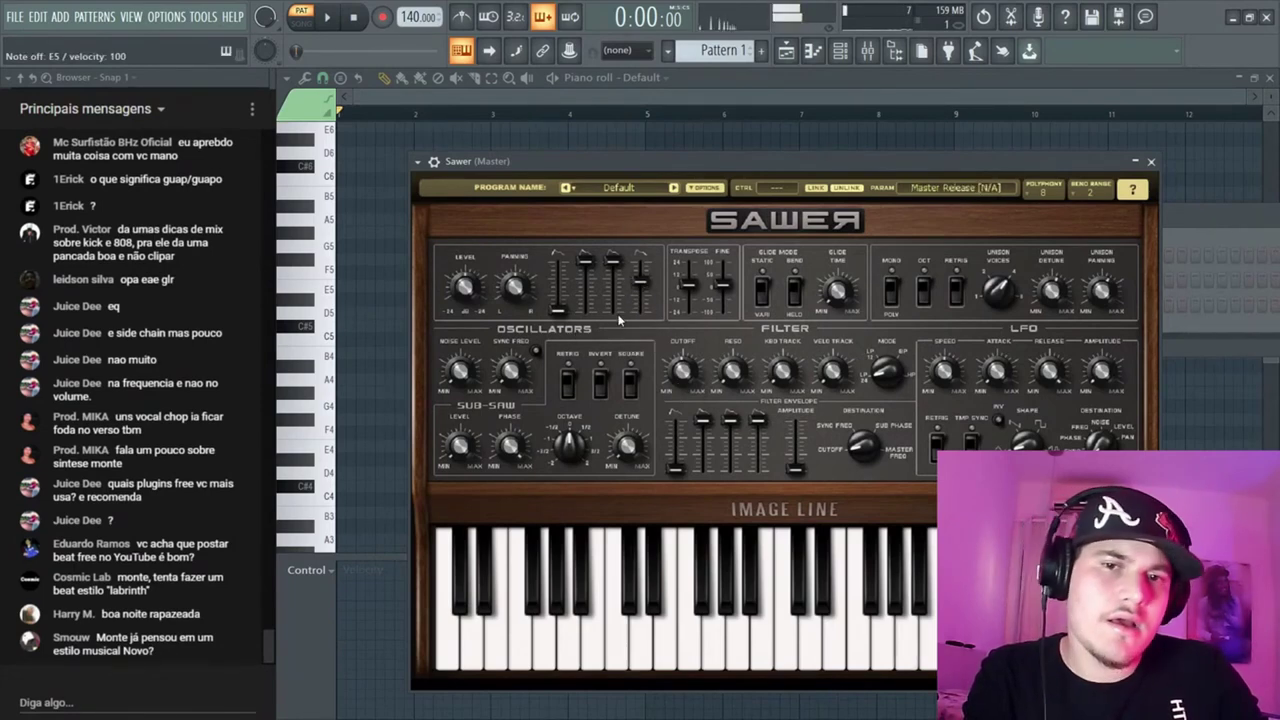
mouse_move(556, 312)
mouse_down()
mouse_move(556, 287)
mouse_move(556, 305)
mouse_up()
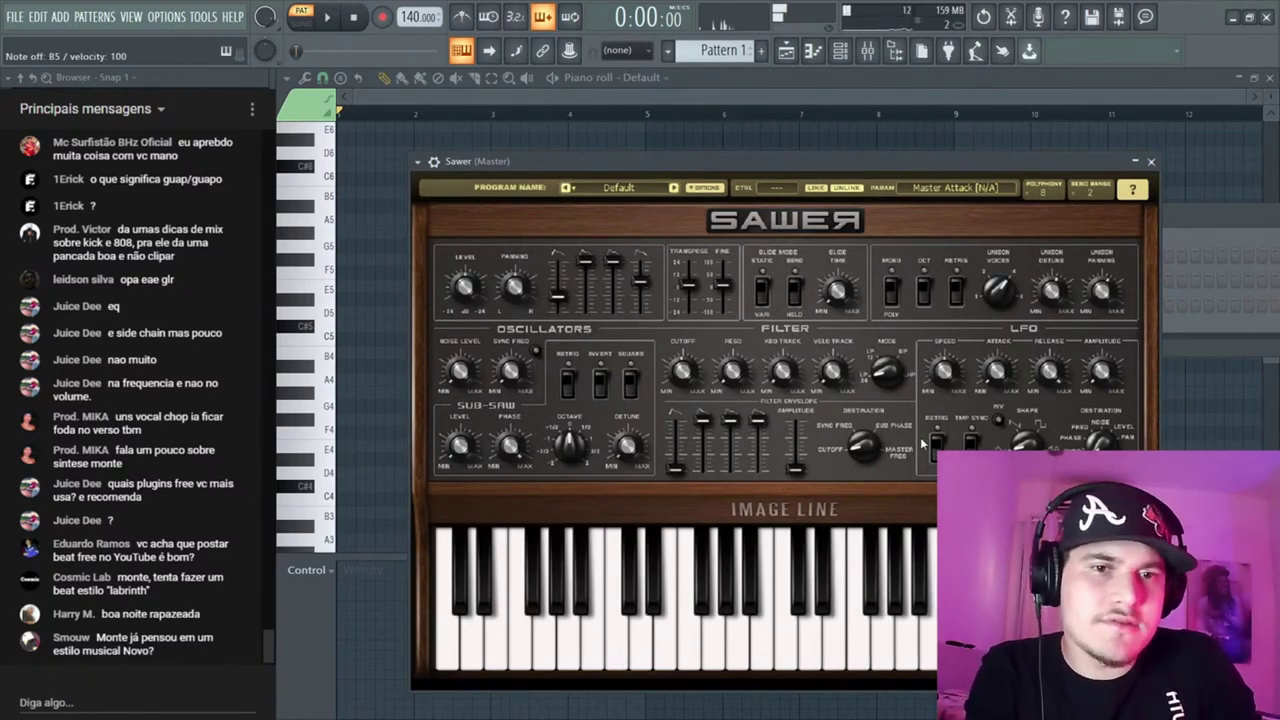
Set Sawer's filter to about 78% cutoff, 32% resonance, 30% keyboard tracking and 75% velocity tracking
mouse_move(683, 373)
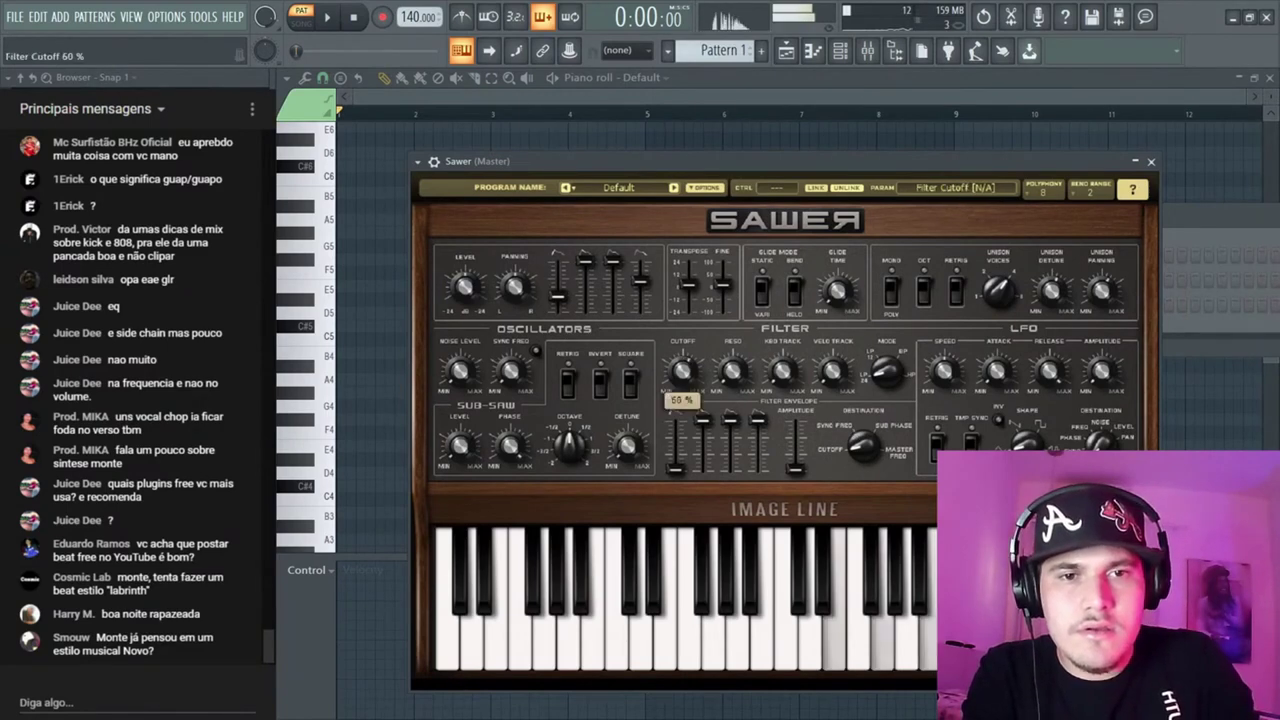
drag(683, 373, 686, 410)
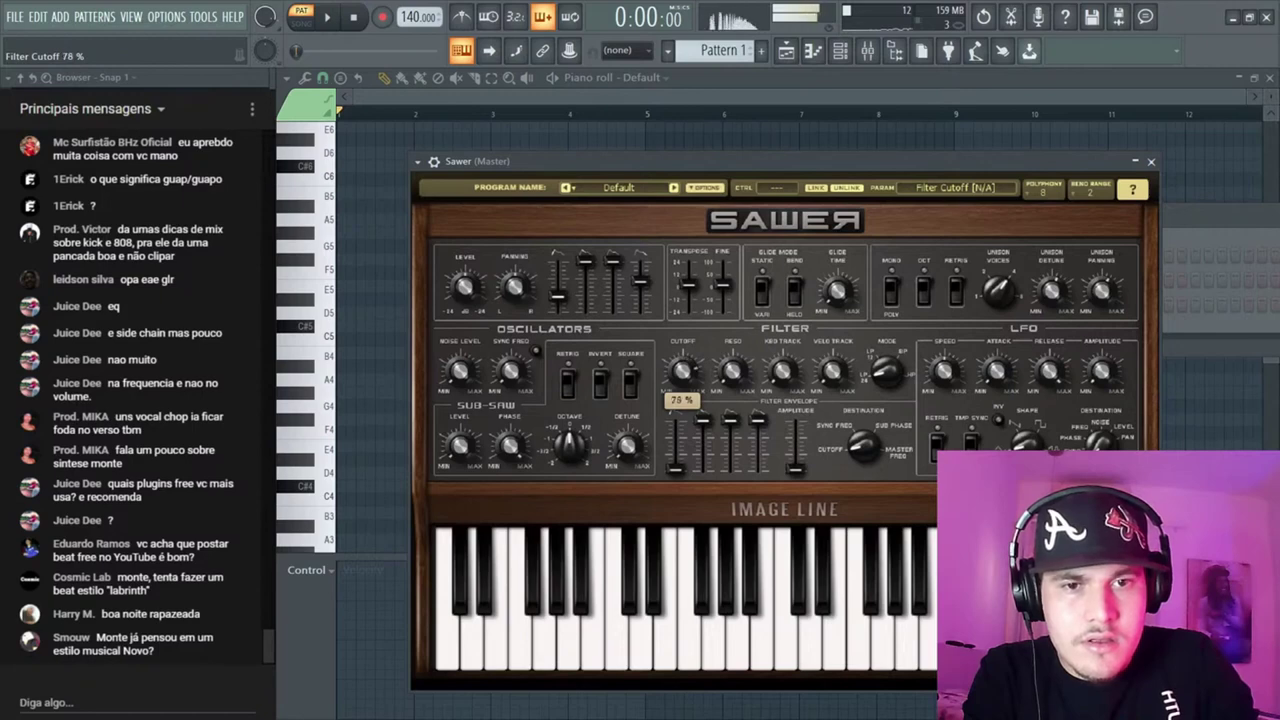
click(732, 372)
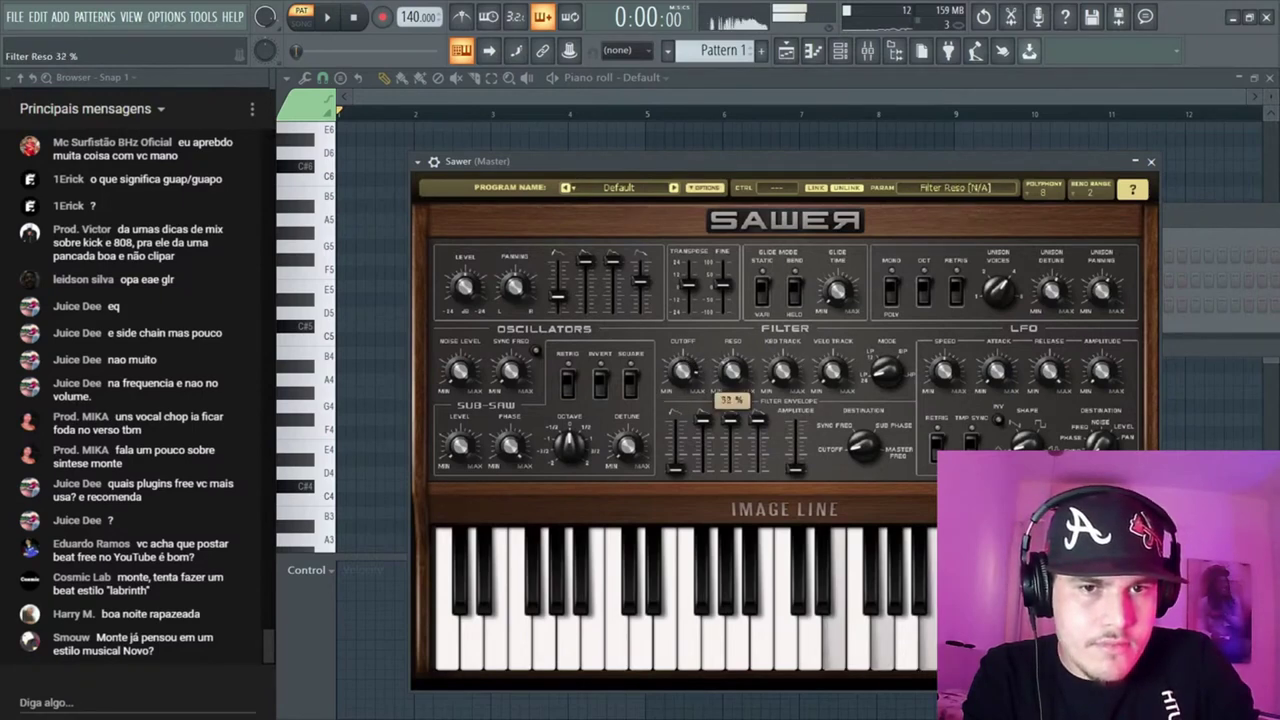
click(782, 372)
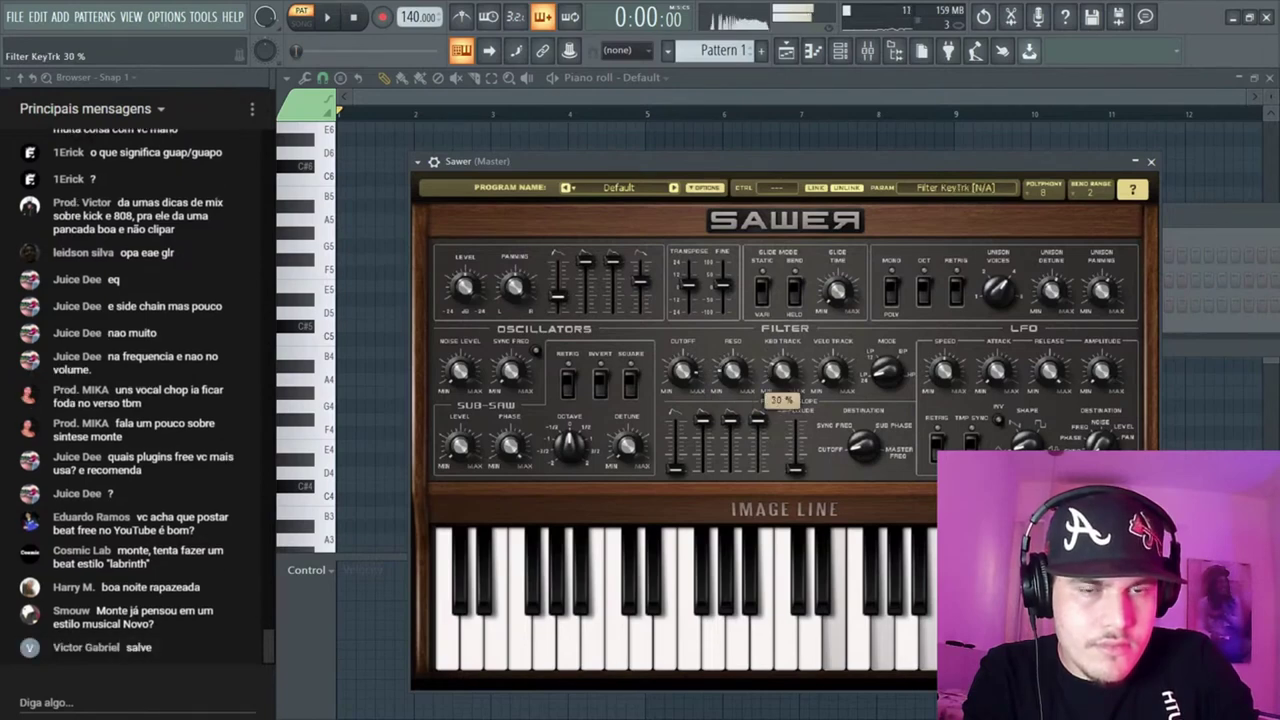
click(832, 372)
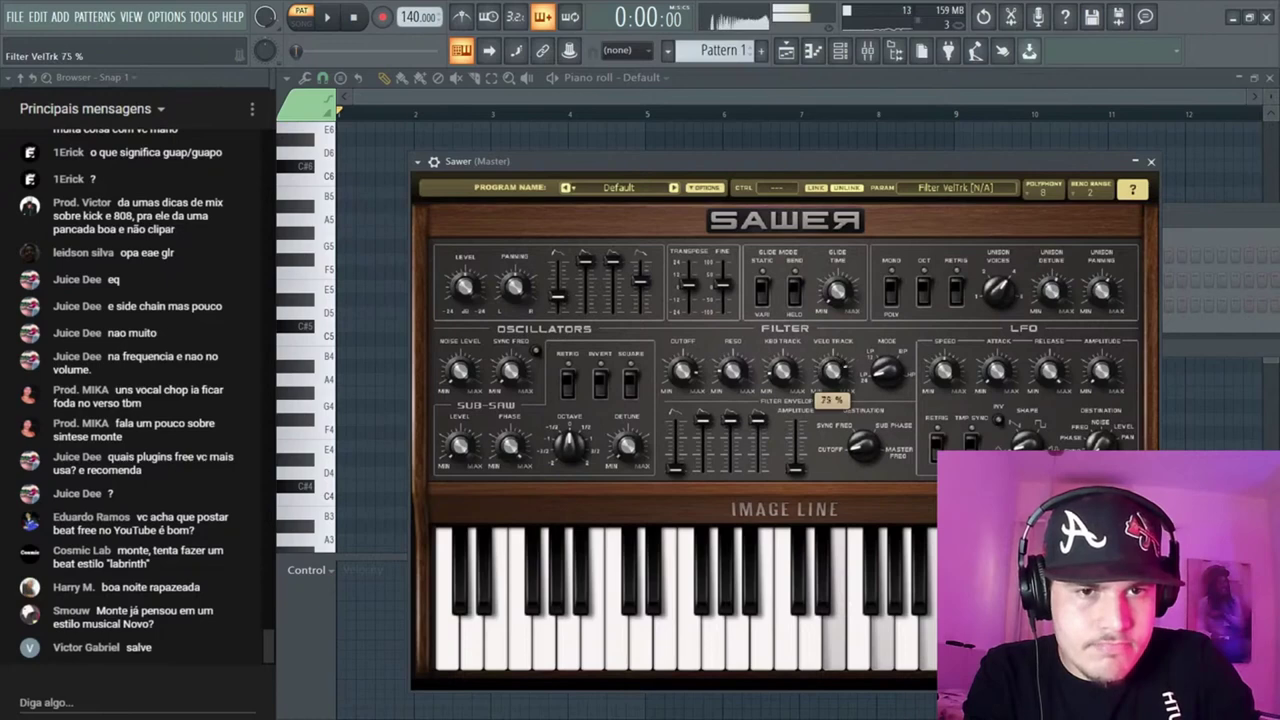
drag(835, 379, 846, 378)
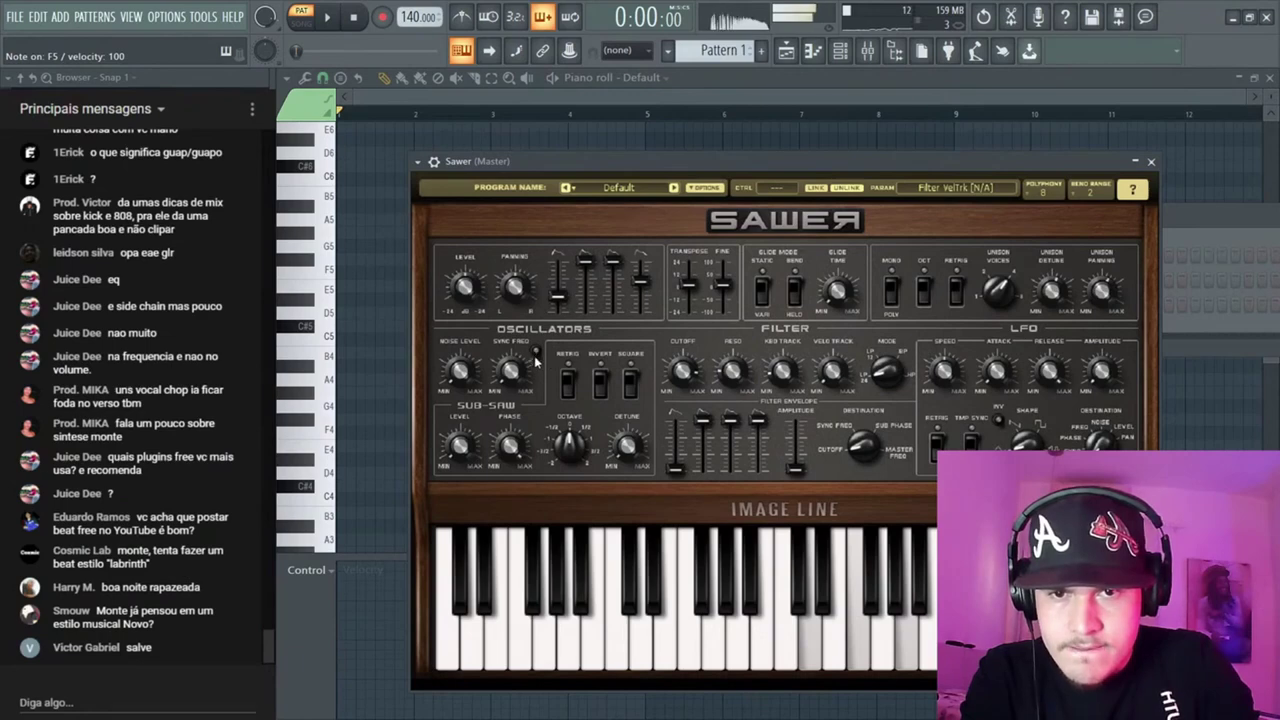
Enable oscillator sync in Sawer and raise the sync frequency to about 2.020 oct
click(510, 372)
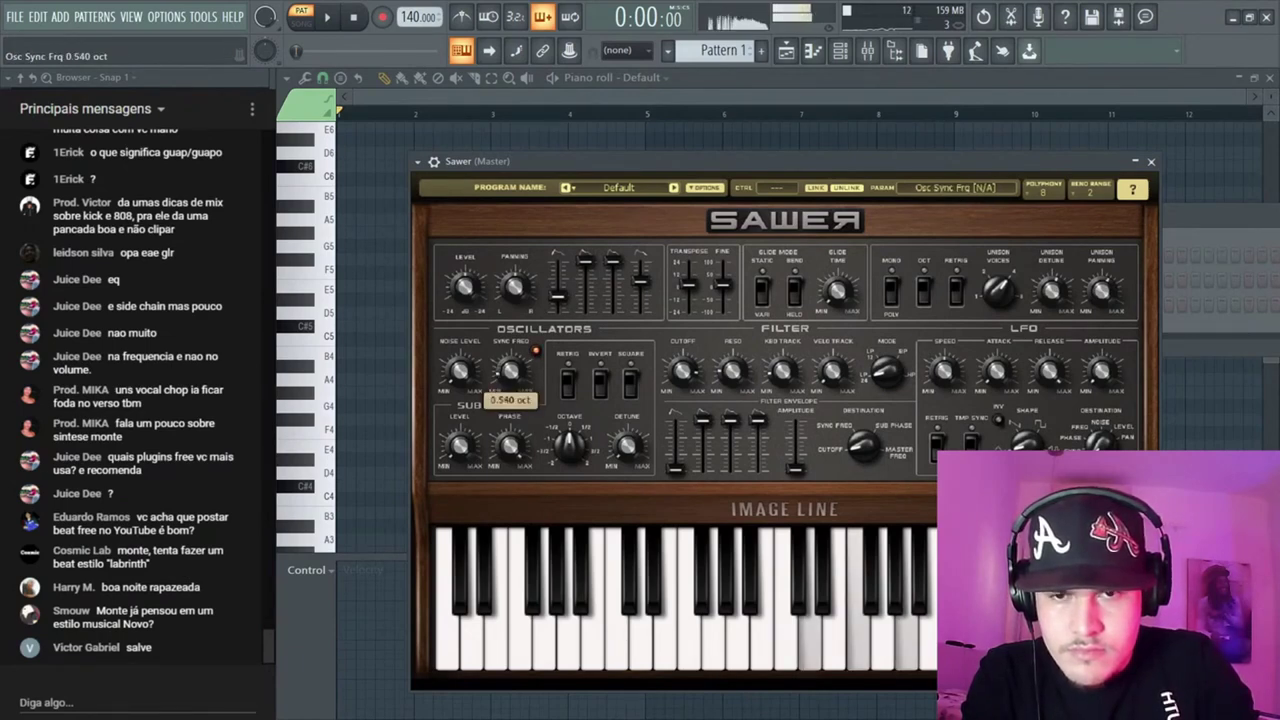
drag(510, 372, 517, 385)
click(517, 388)
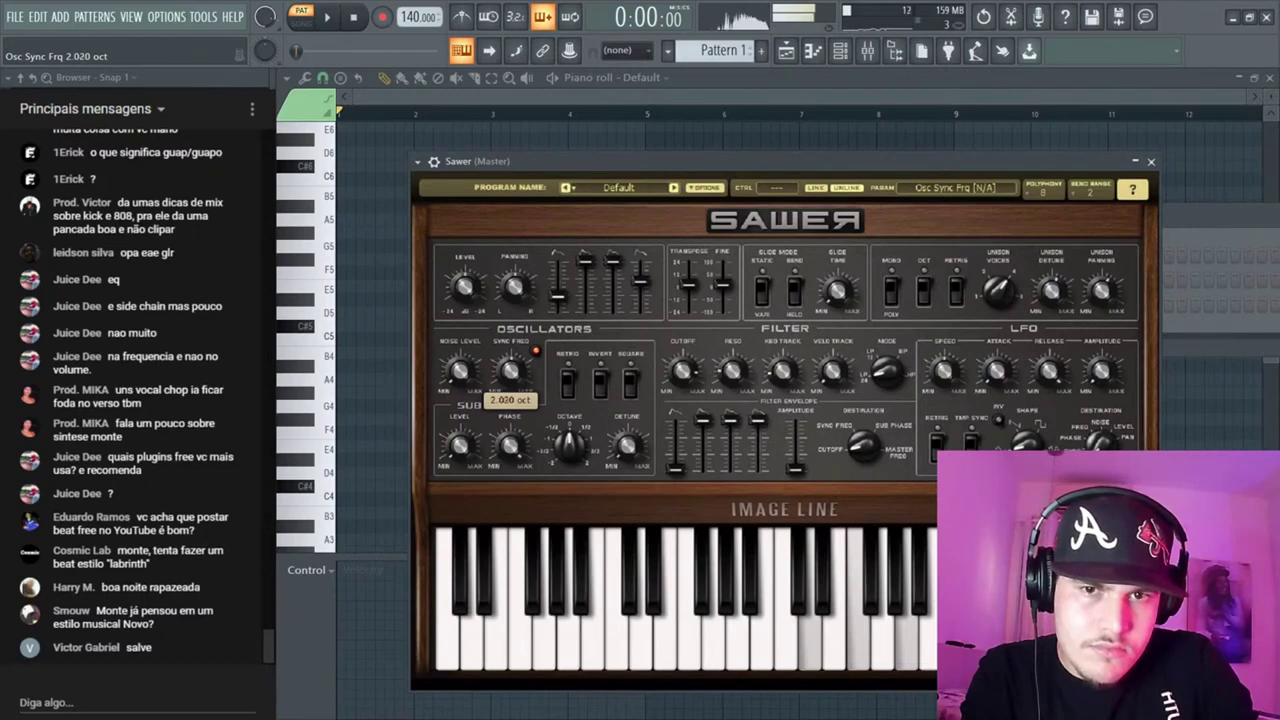
mouse_move(512, 372)
mouse_down()
mouse_move(517, 402)
mouse_move(517, 375)
mouse_up()
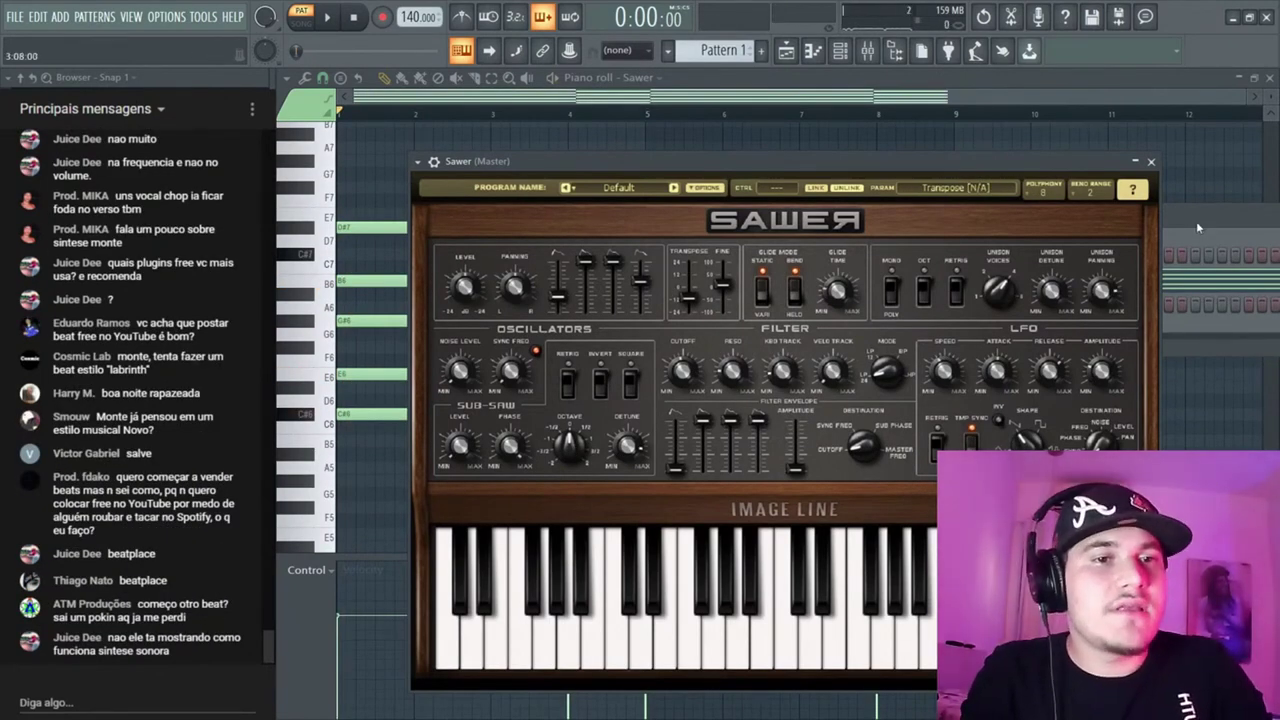
Close Sawer, switch playback from its channel to the second Default channel and open that channel's Sytrus window
key(F6)
click(620, 188)
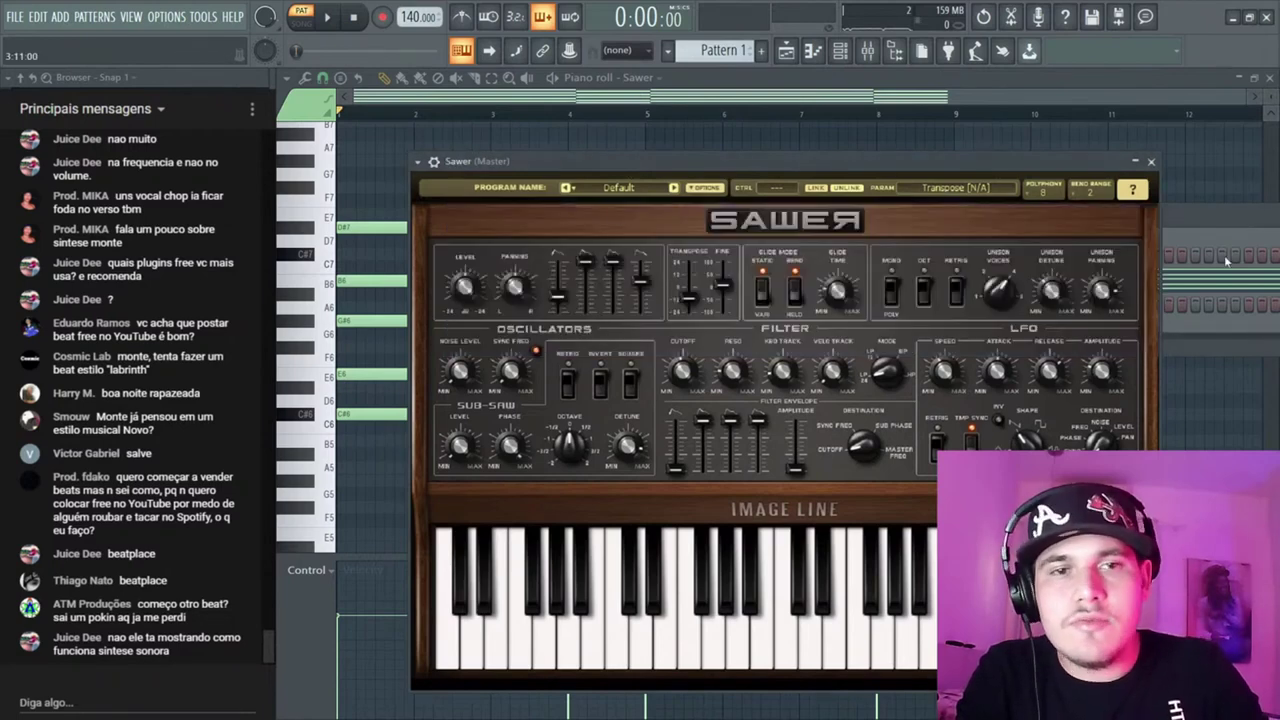
click(1147, 161)
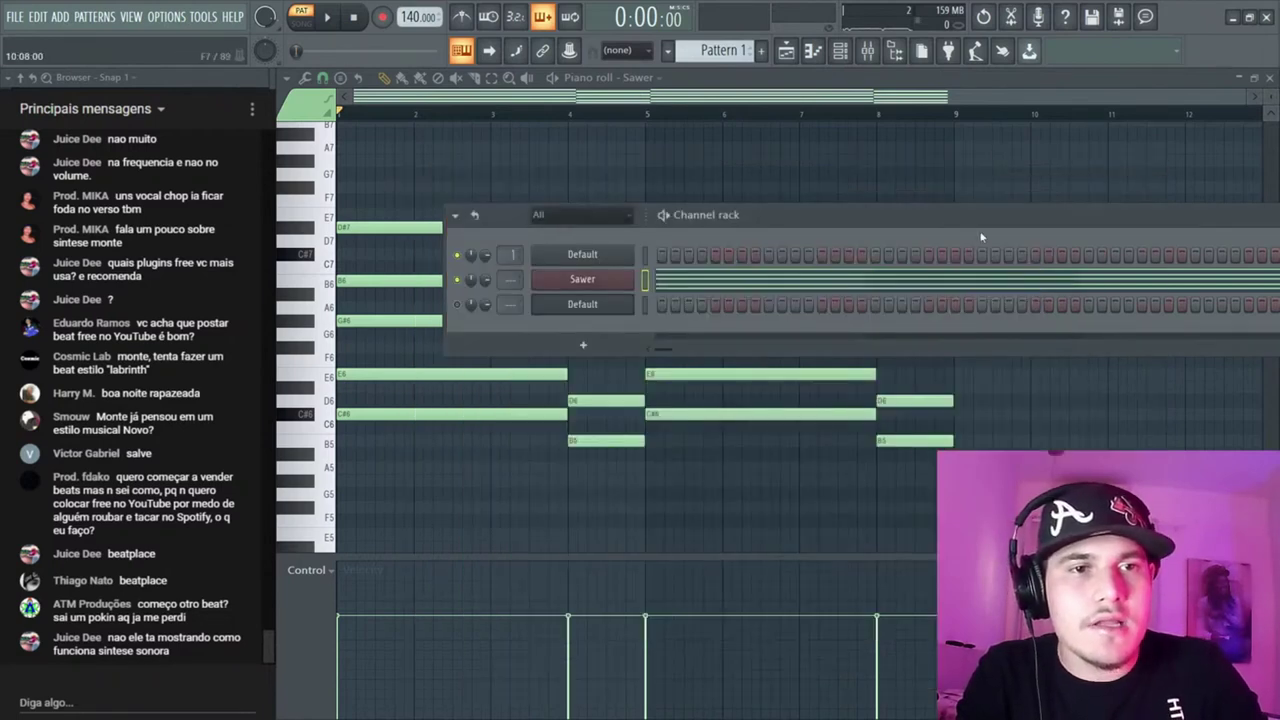
click(463, 309)
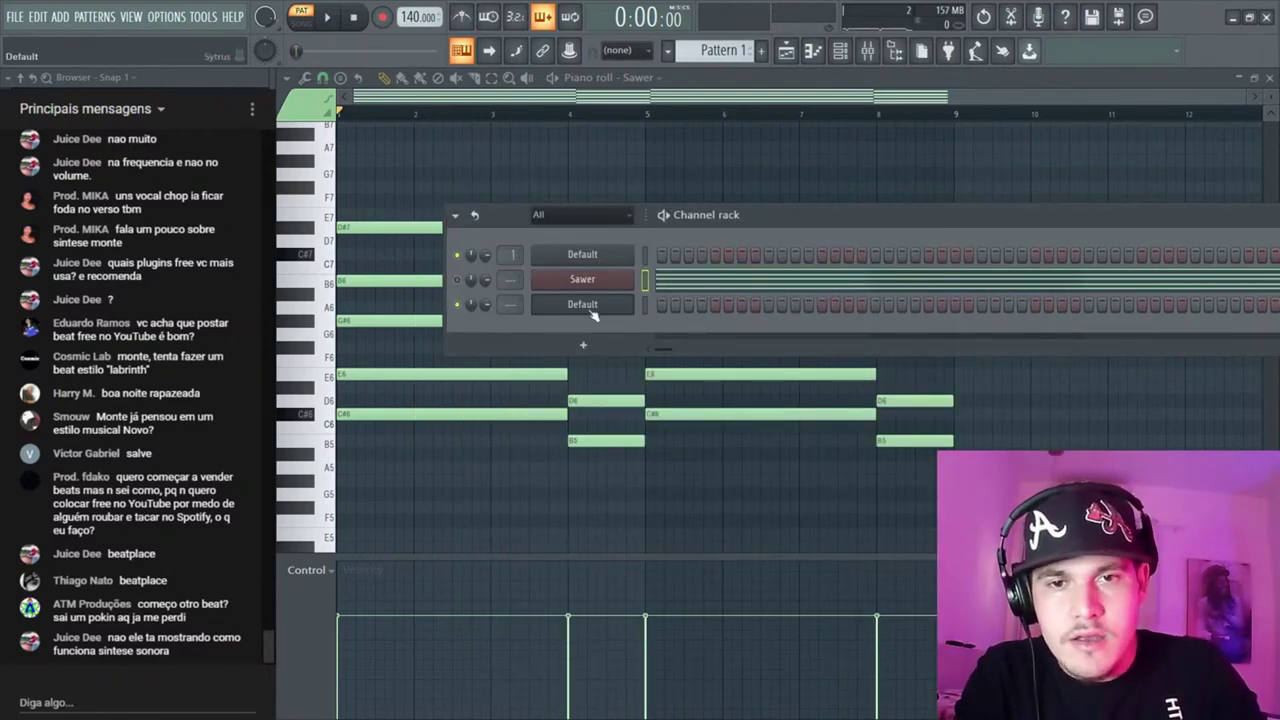
click(590, 307)
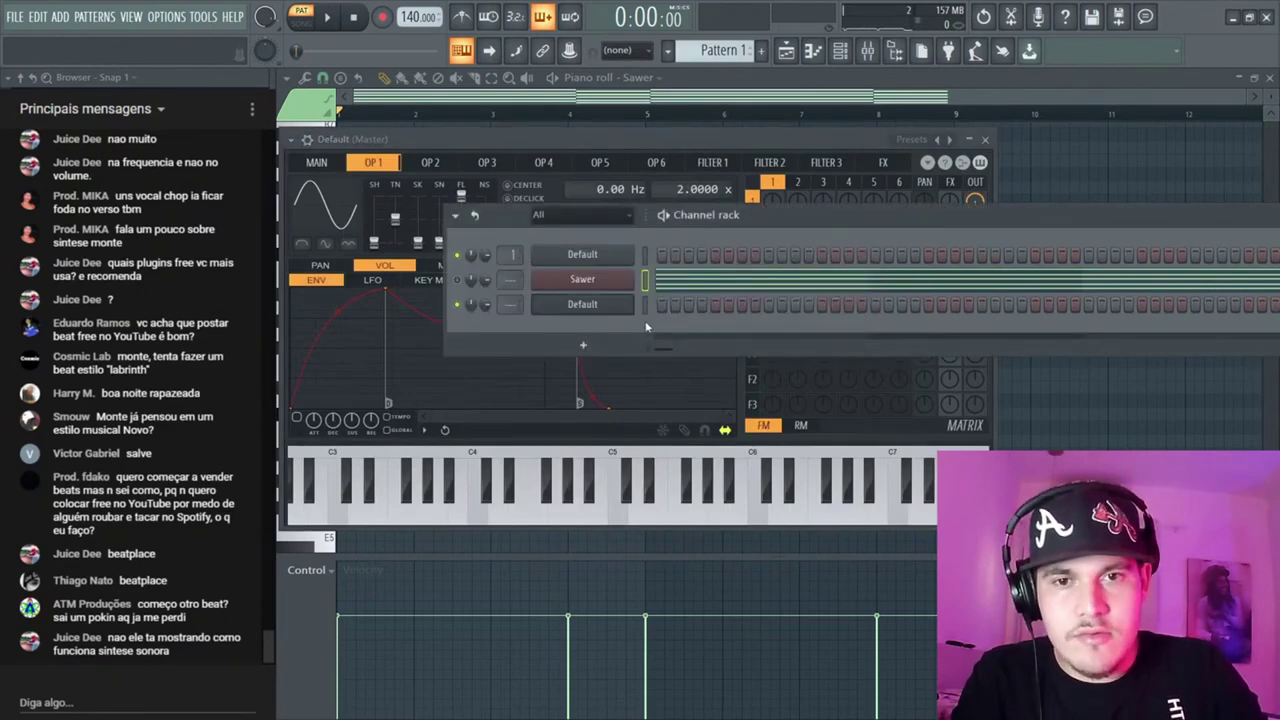
click(582, 304)
click(582, 304)
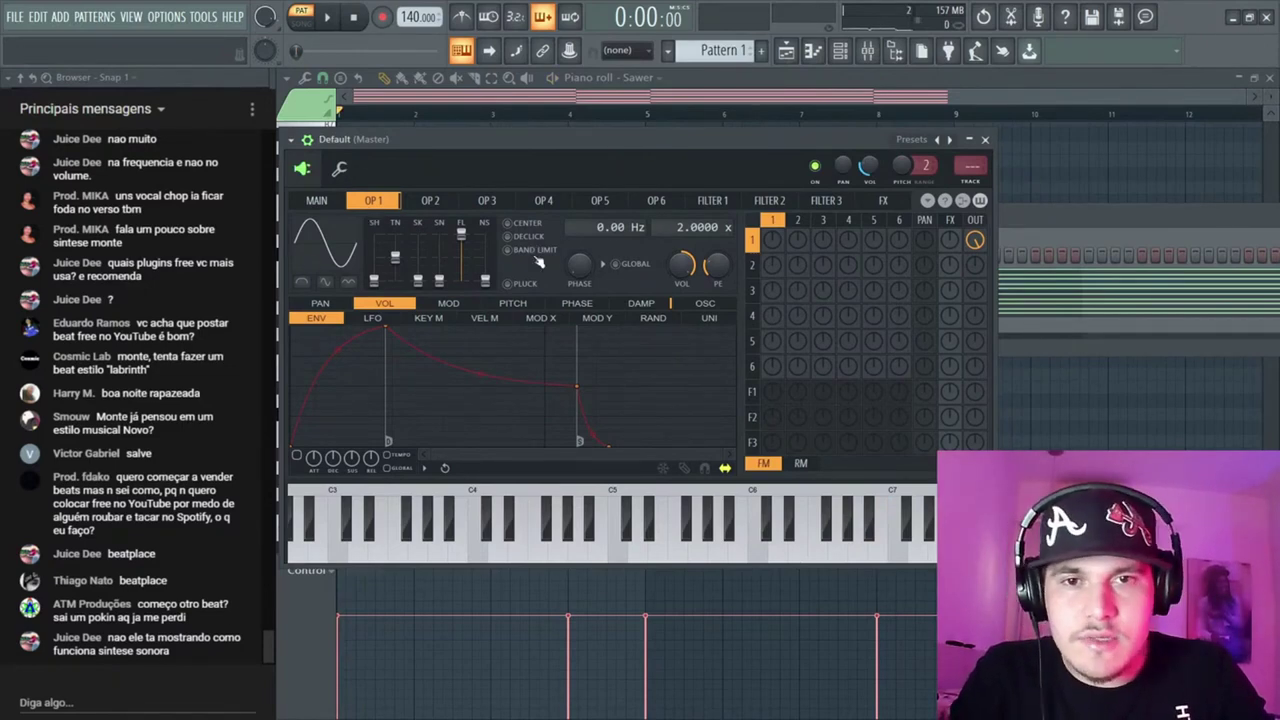
Enable operator 1's volume envelope and shorten its attack and decay while the pattern plays
click(316, 200)
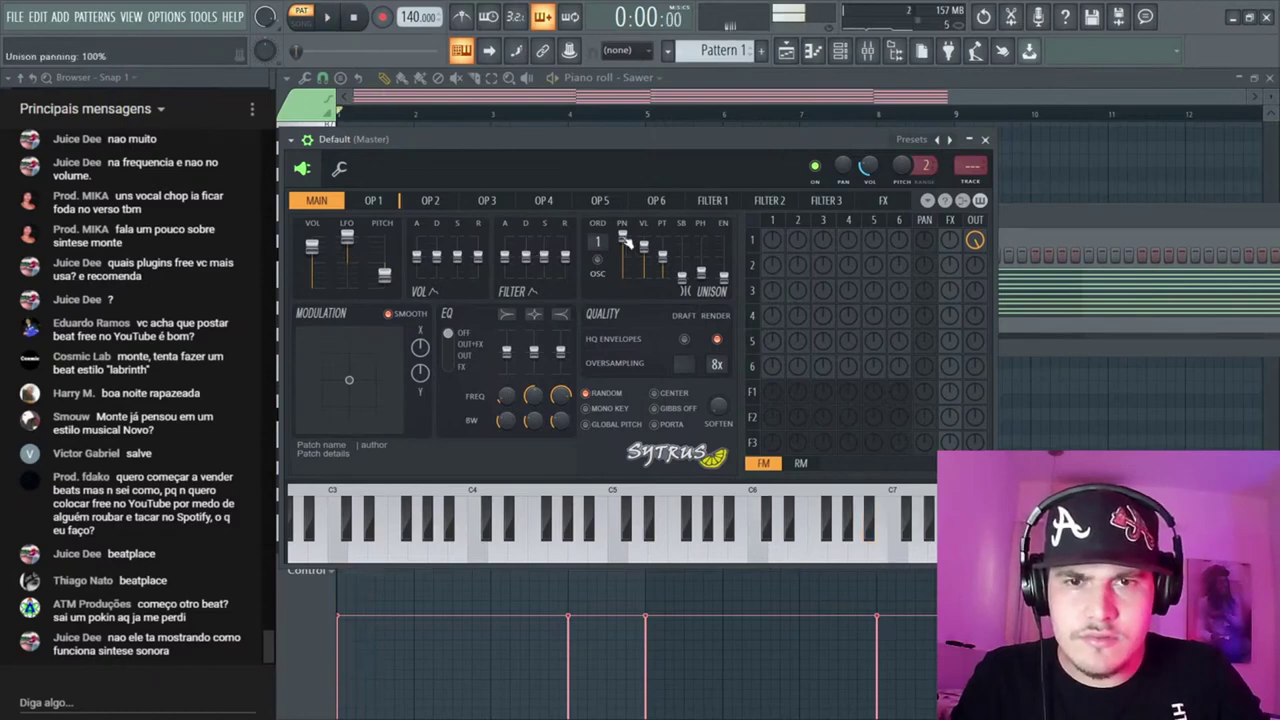
click(373, 200)
click(320, 303)
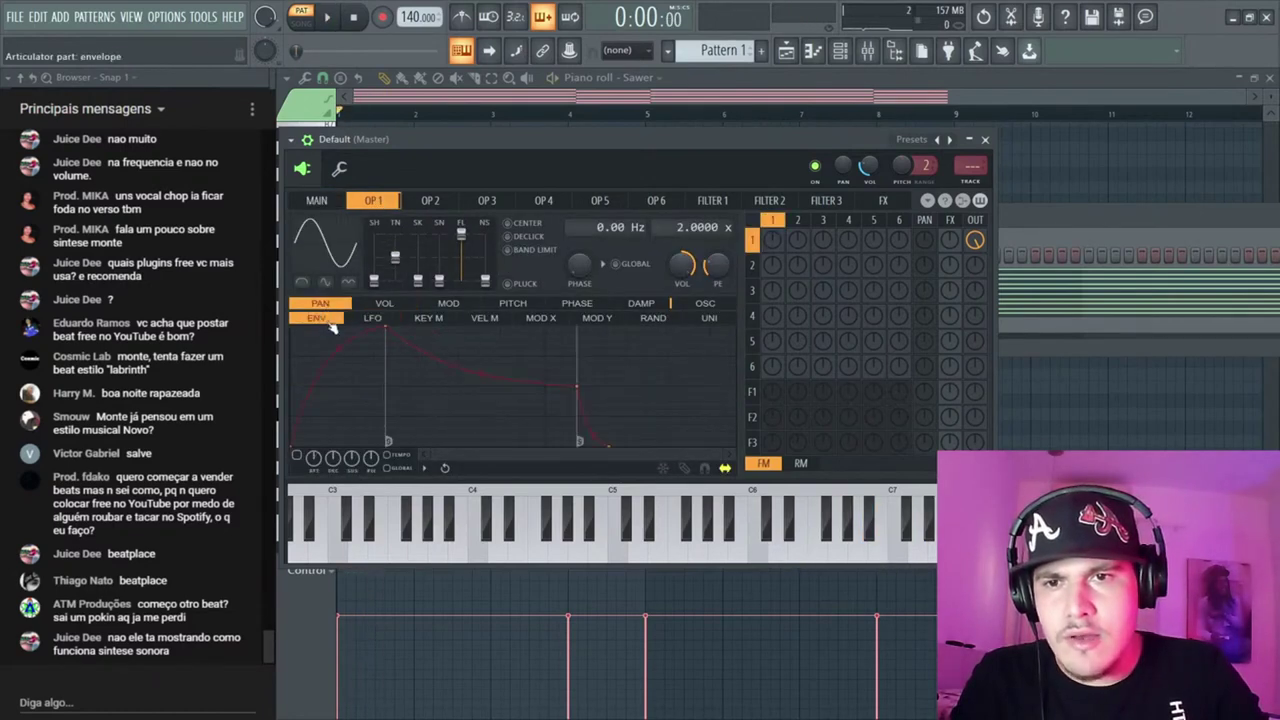
click(384, 303)
key(space)
drag(384, 336, 333, 340)
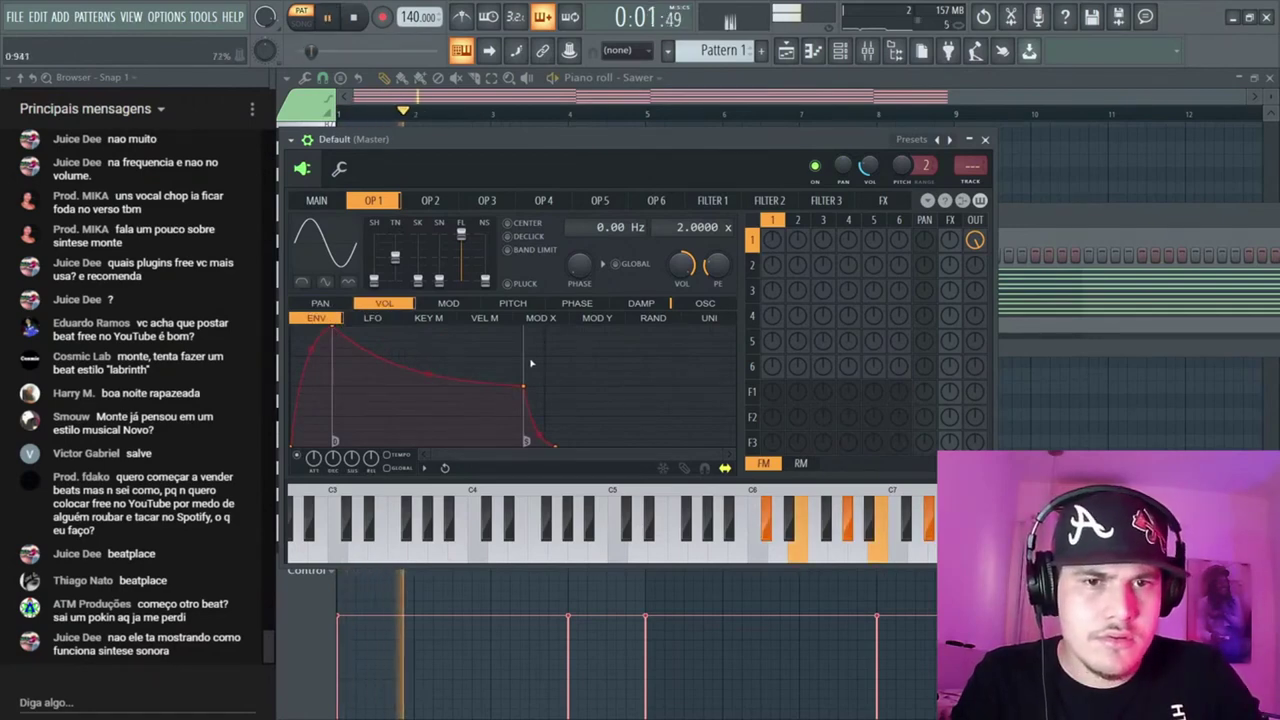
drag(522, 388, 433, 384)
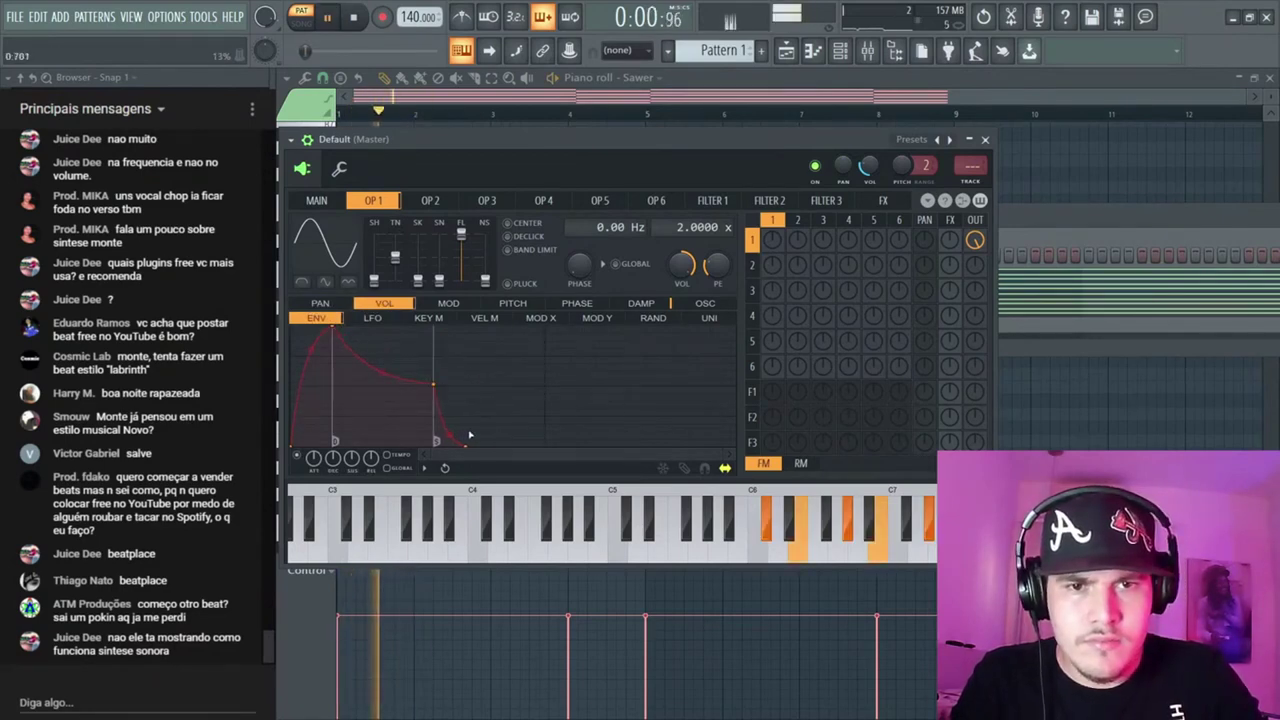
key(space)
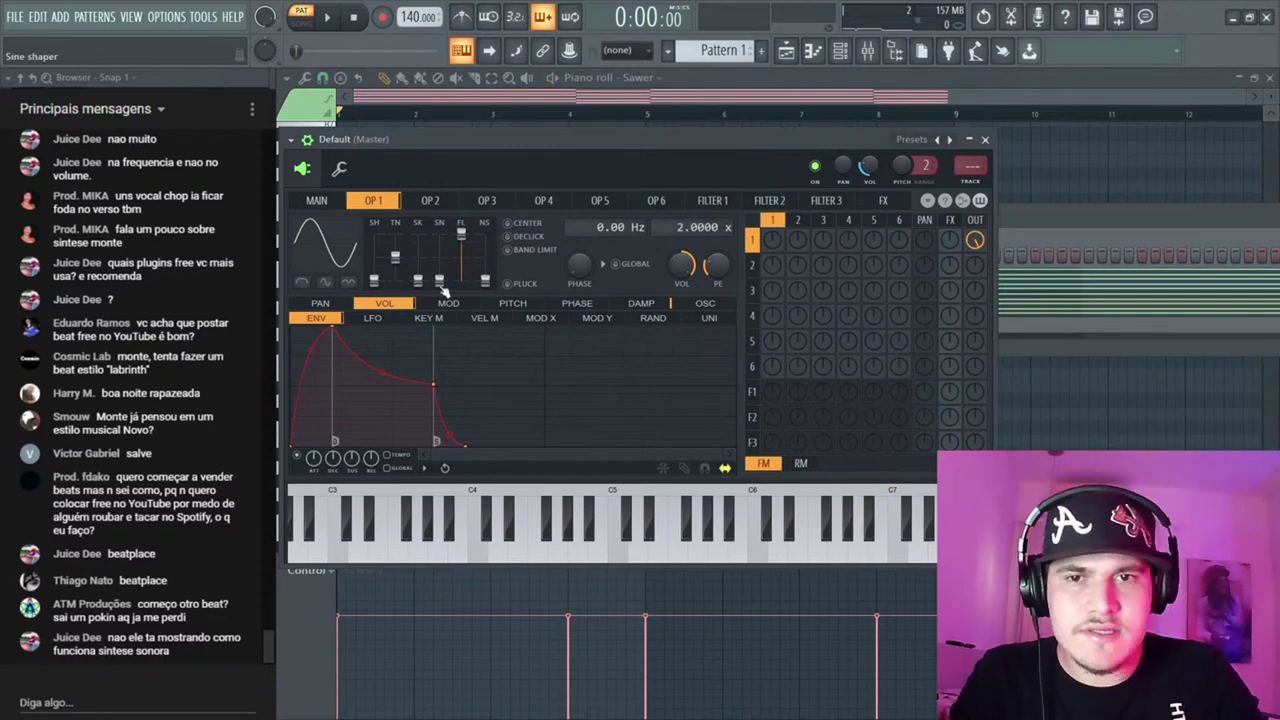
Transpose the Default channel's chord notes down one octave in the piano roll and play the pattern
key(space)
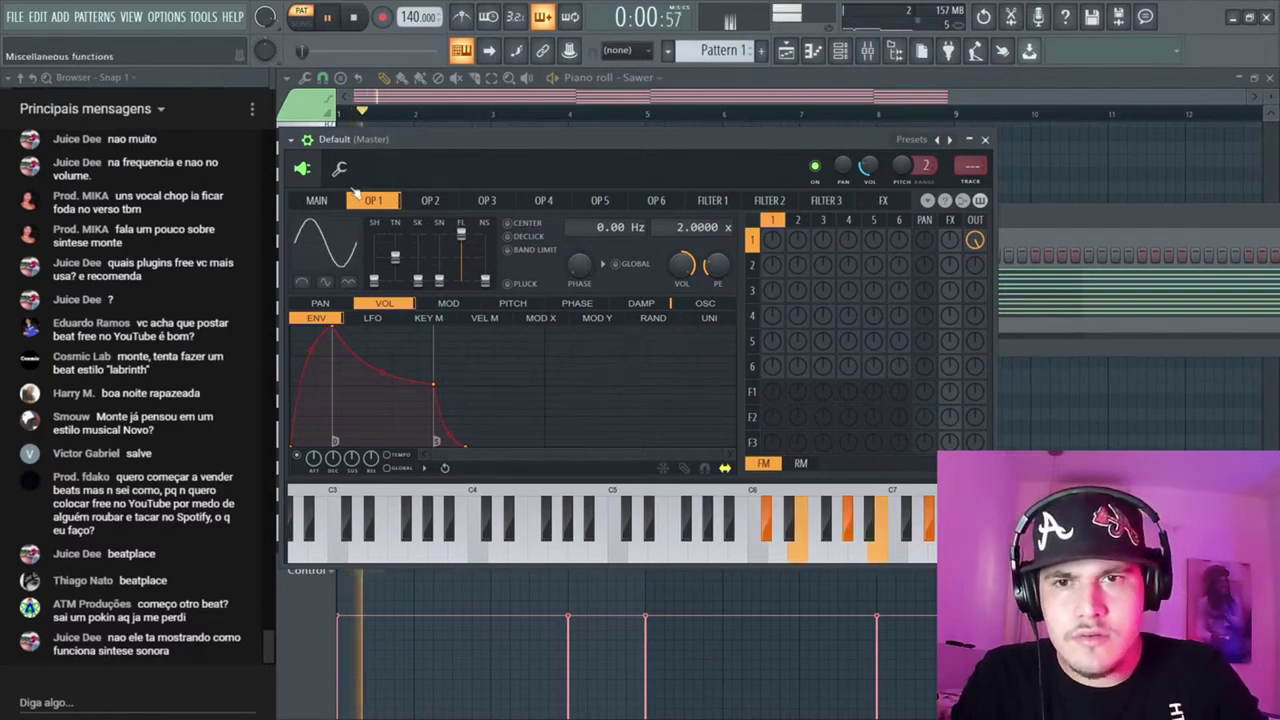
key(space)
click(1120, 313)
key(ctrl+Down)
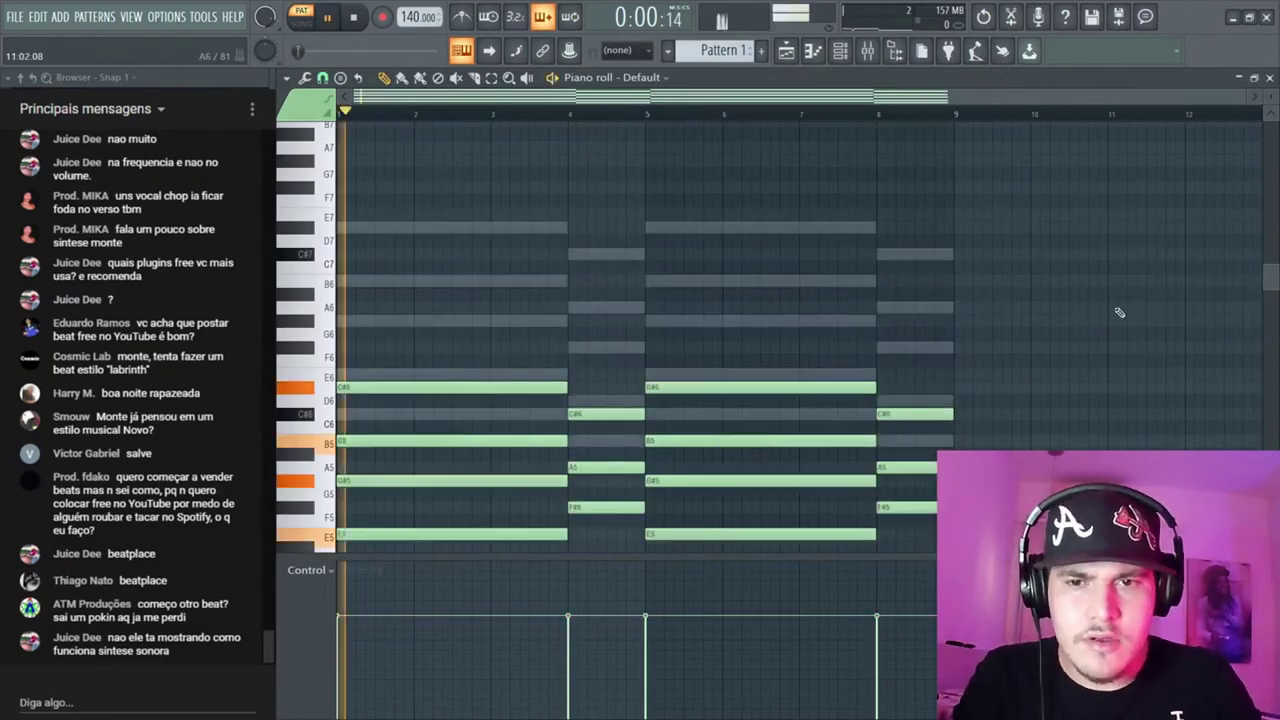
key(space)
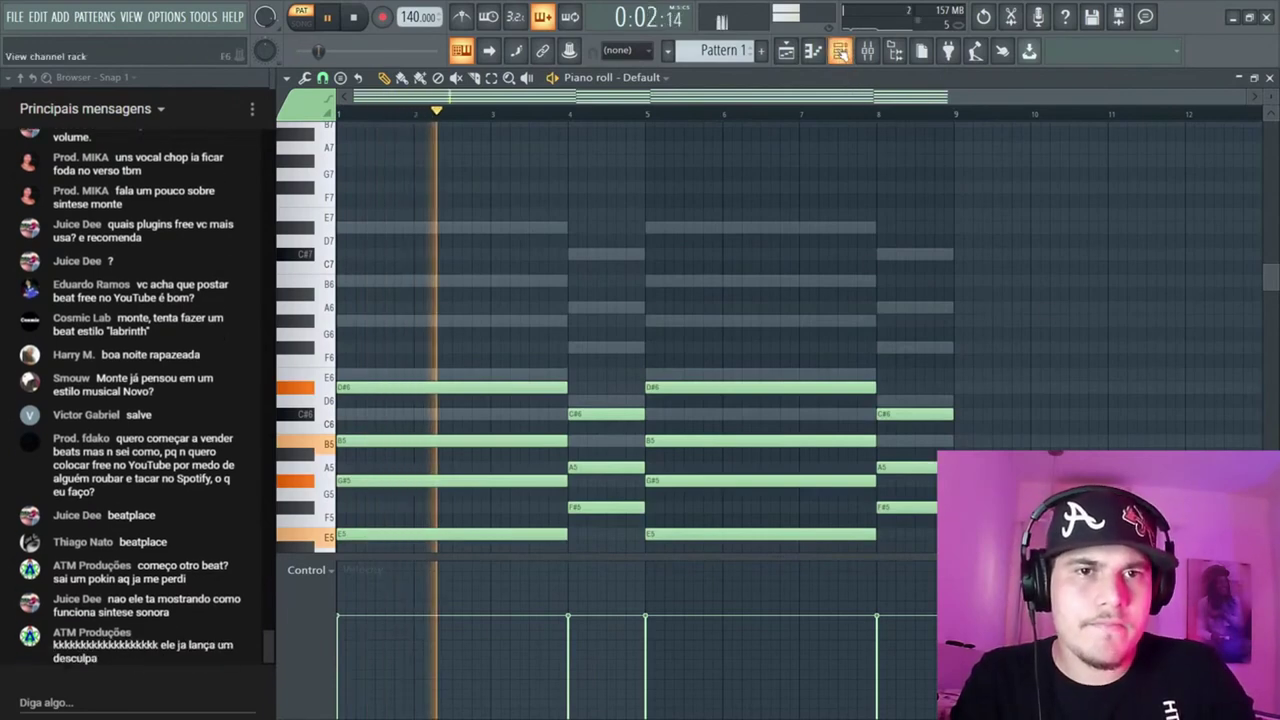
Open the second Default channel's Sytrus and raise its unison order to 6 while the pattern plays
key(F6)
click(580, 300)
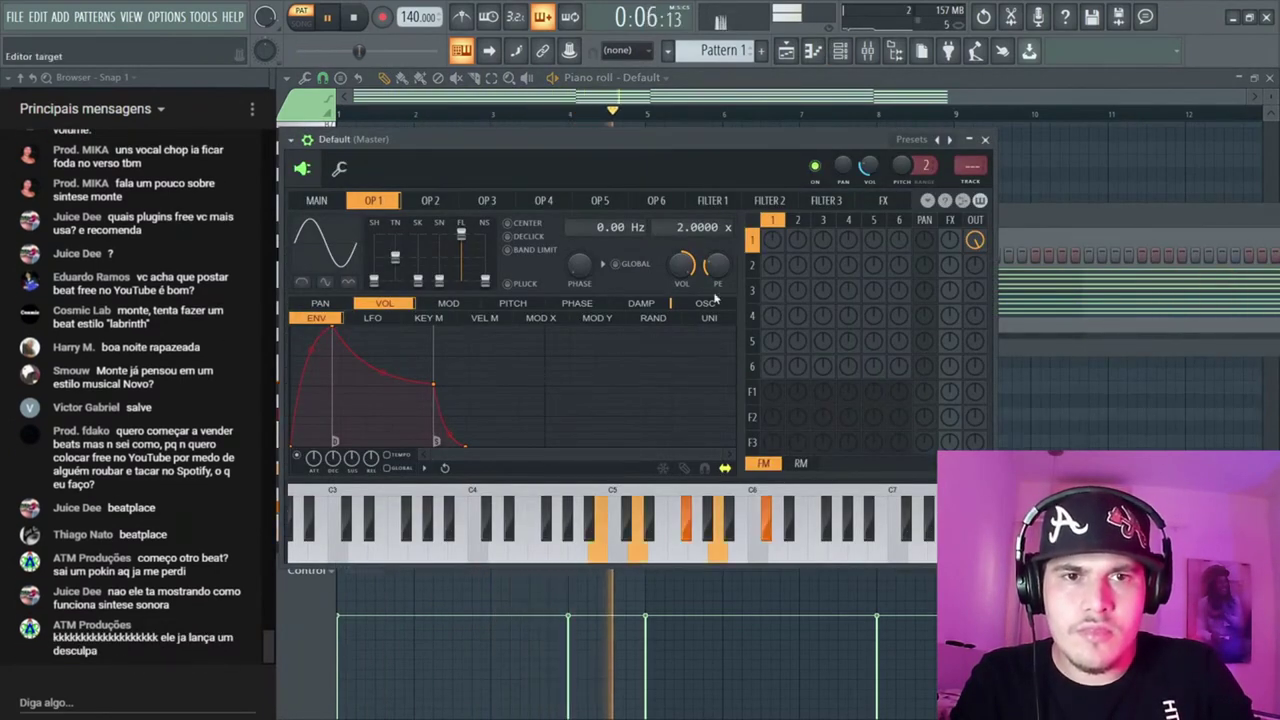
click(887, 204)
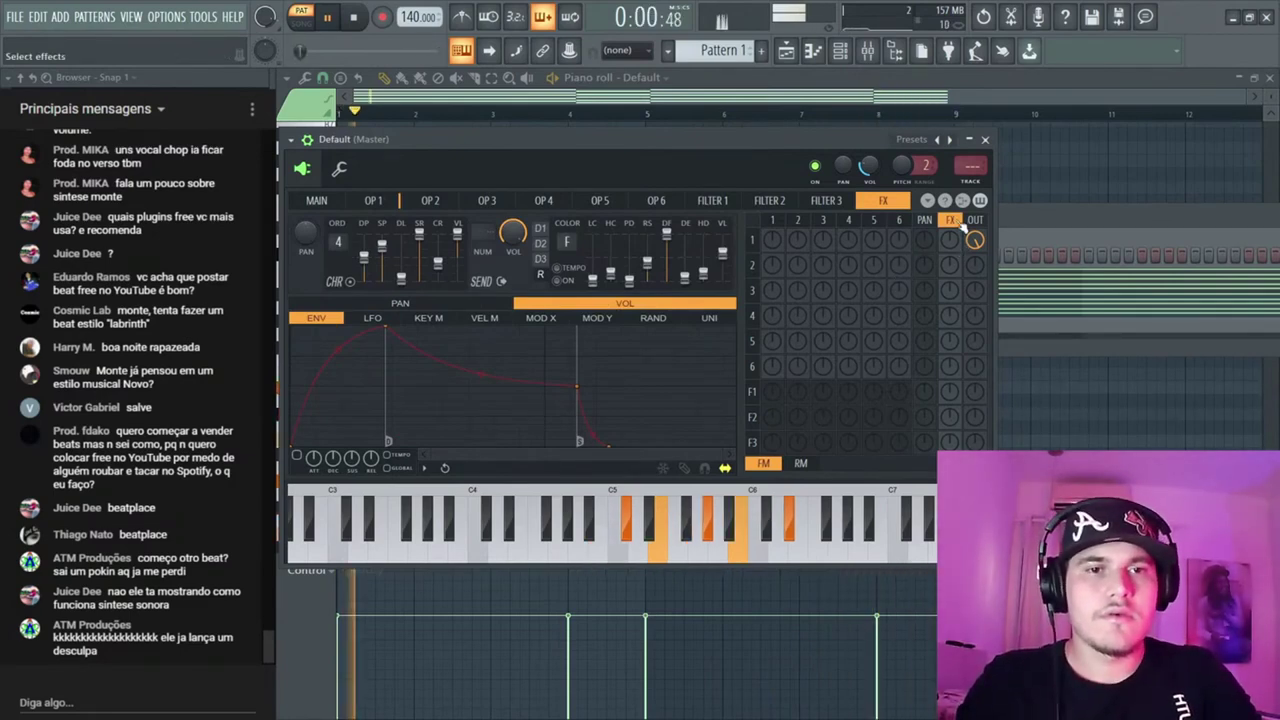
key(space)
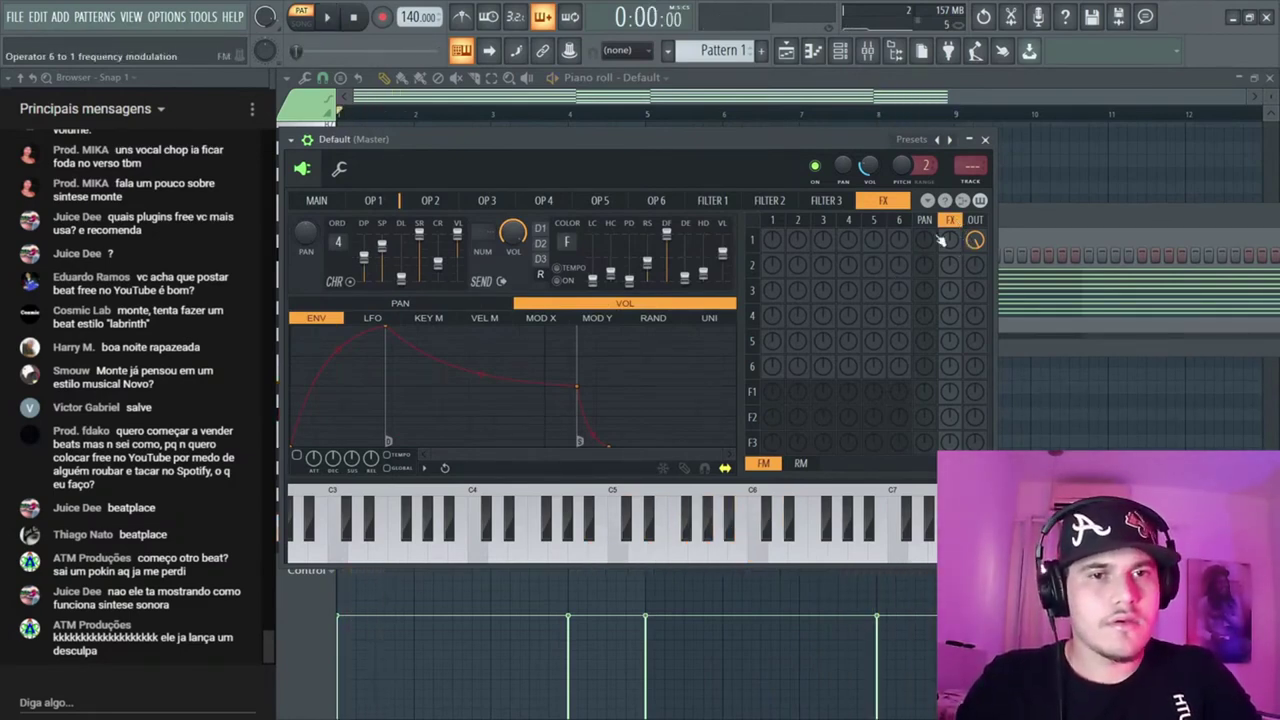
click(373, 201)
click(316, 201)
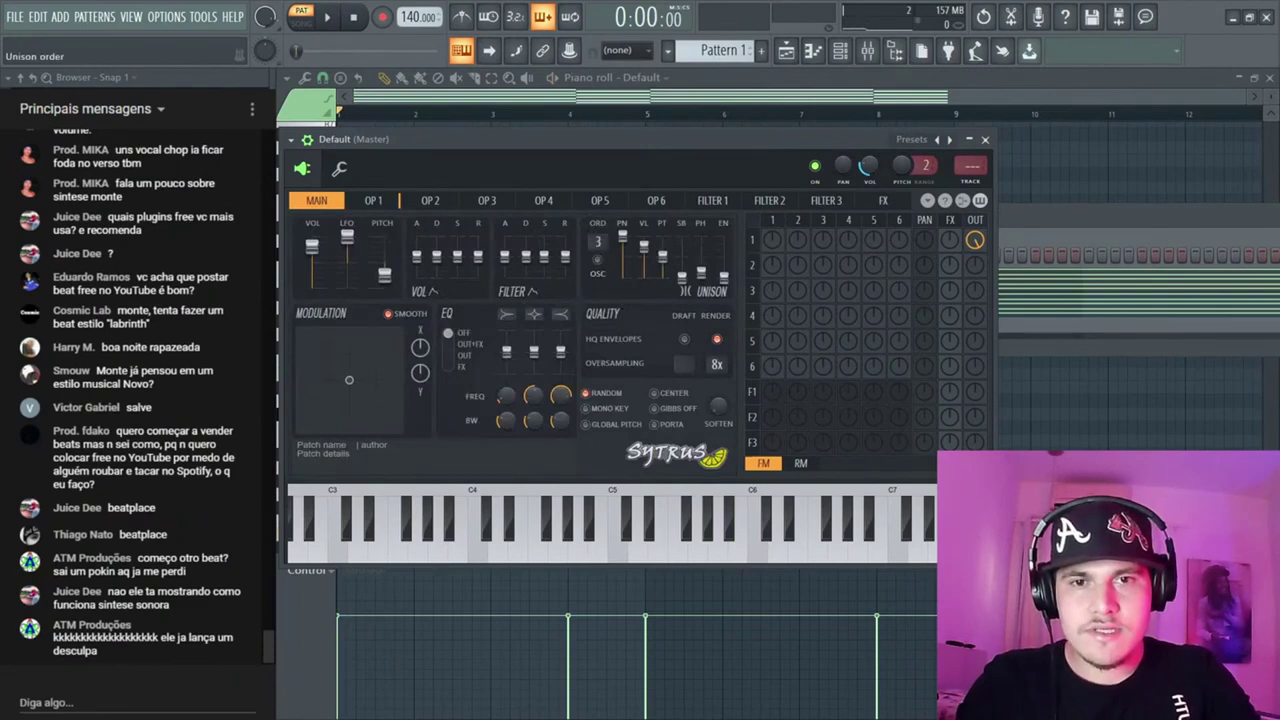
key(space)
scroll(597, 242, up, 3)
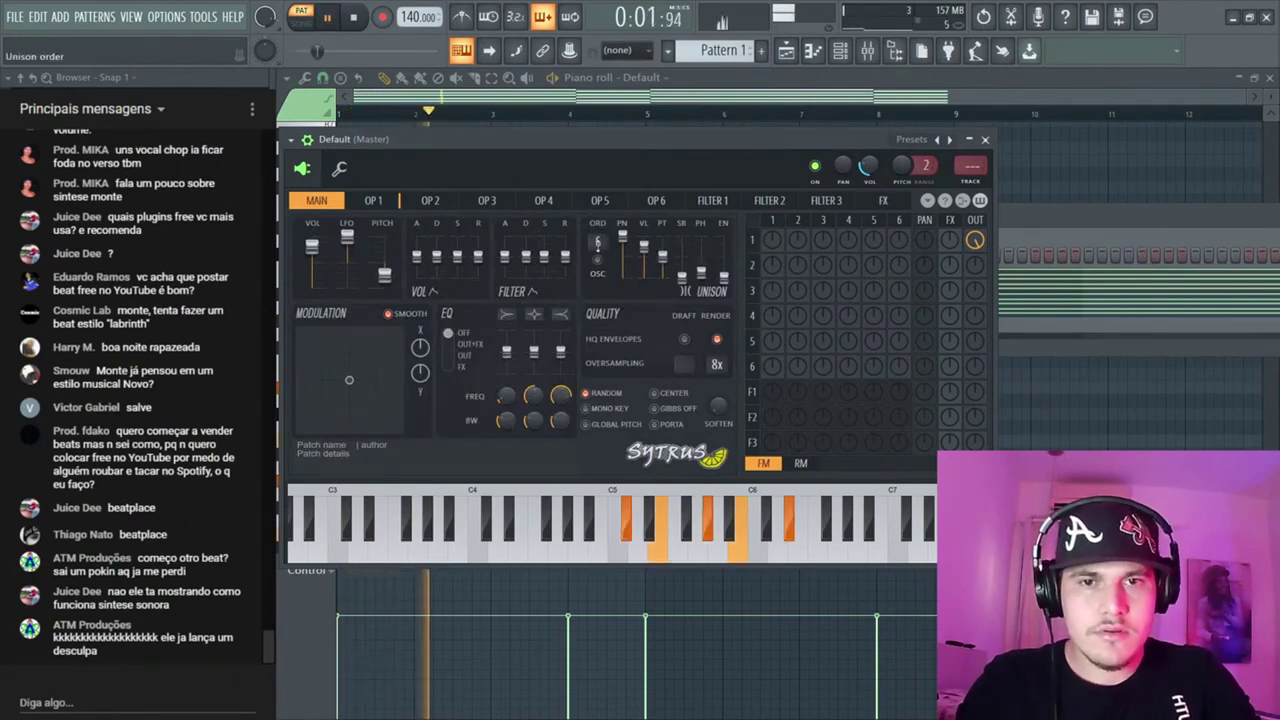
Turn on the Sytrus reverb and raise operator 1's send to the effects in the modulation matrix
click(879, 201)
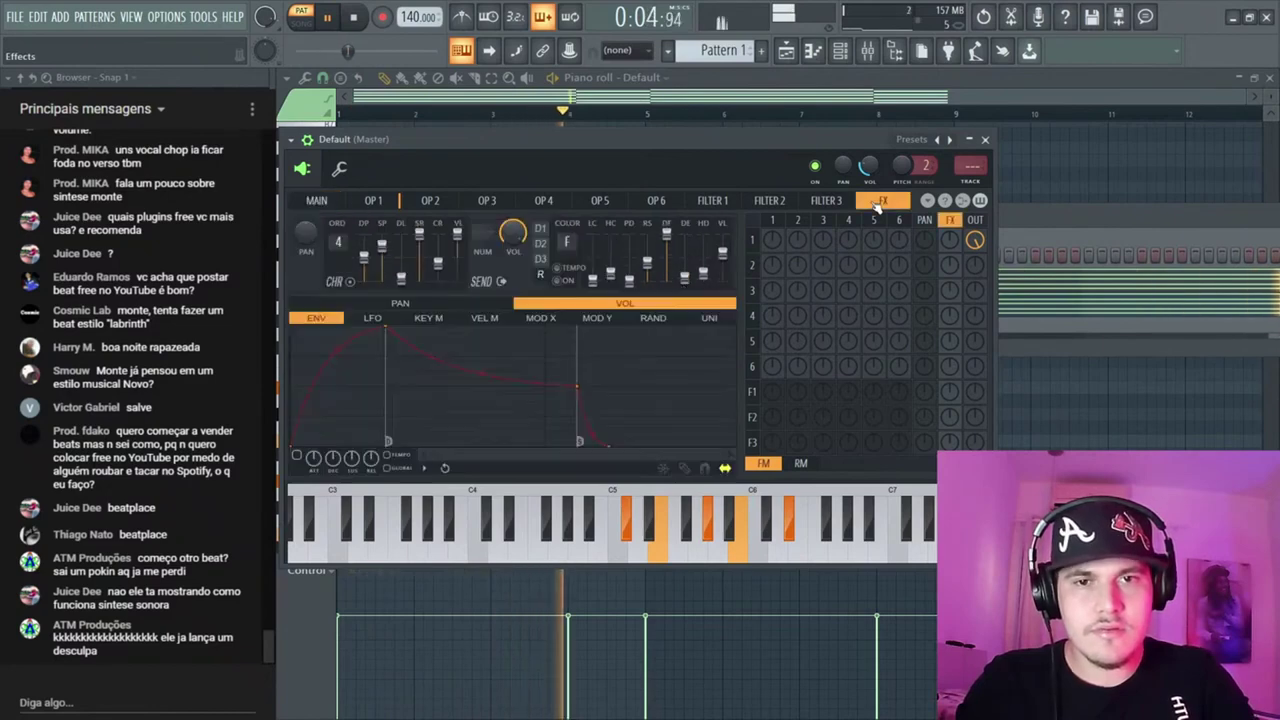
click(558, 281)
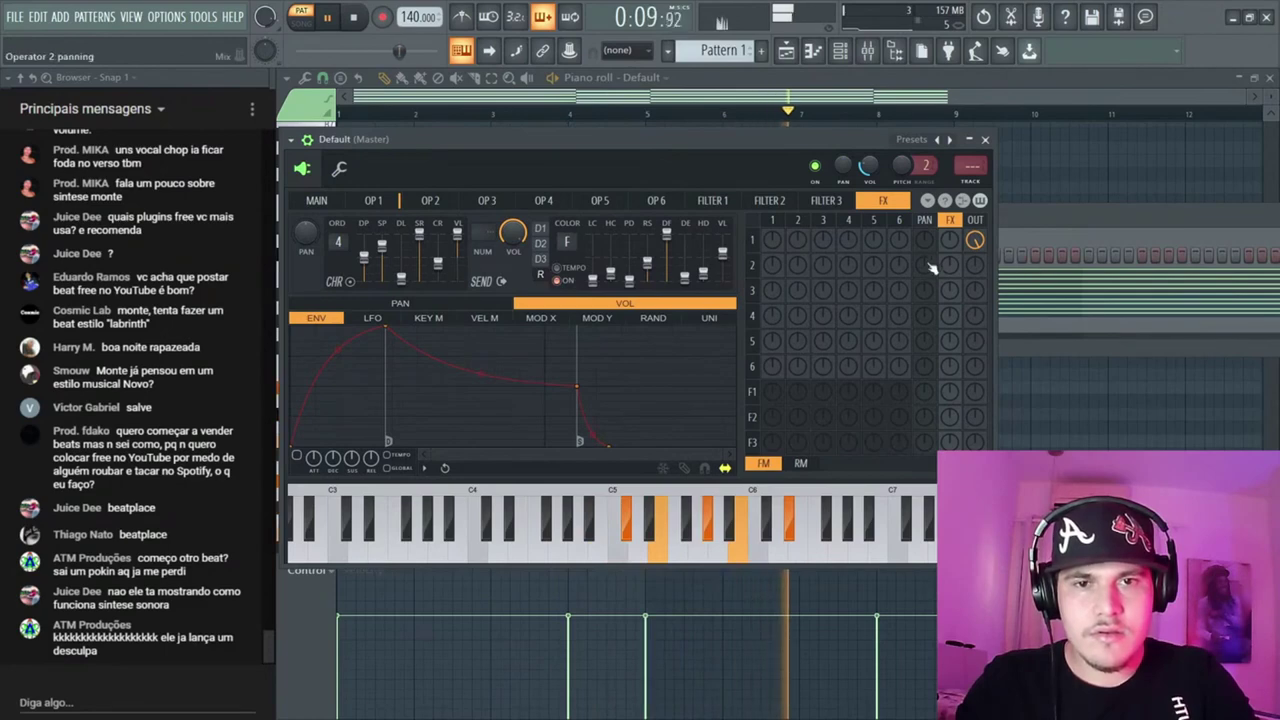
drag(949, 240, 949, 222)
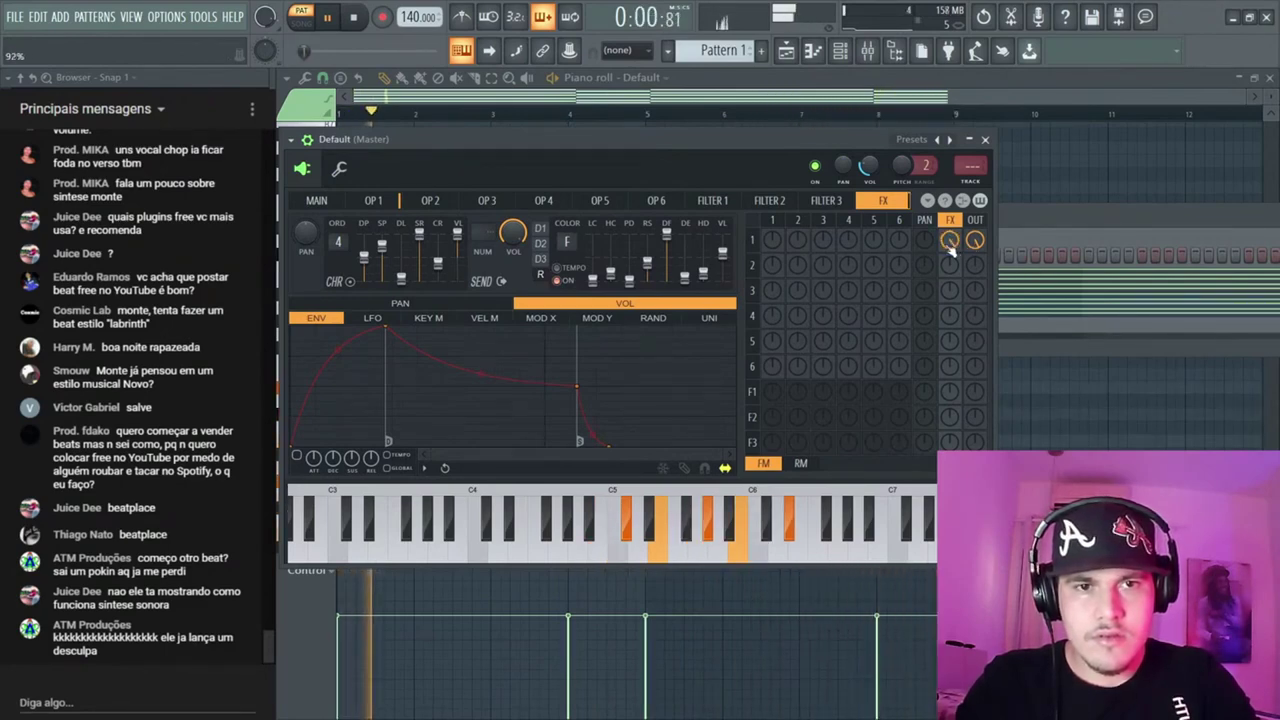
Raise operator 1's skew and sine shaper to about mid-range, stop playback and close Sytrus
click(385, 203)
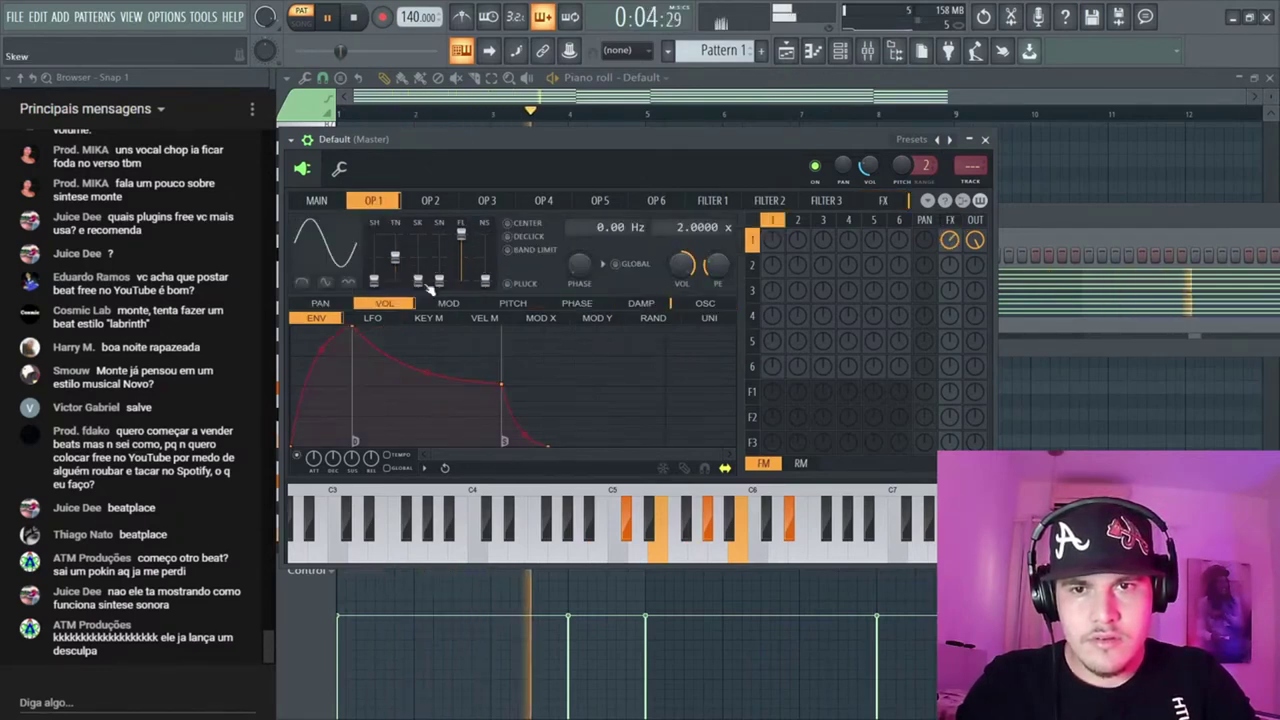
drag(438, 280, 418, 258)
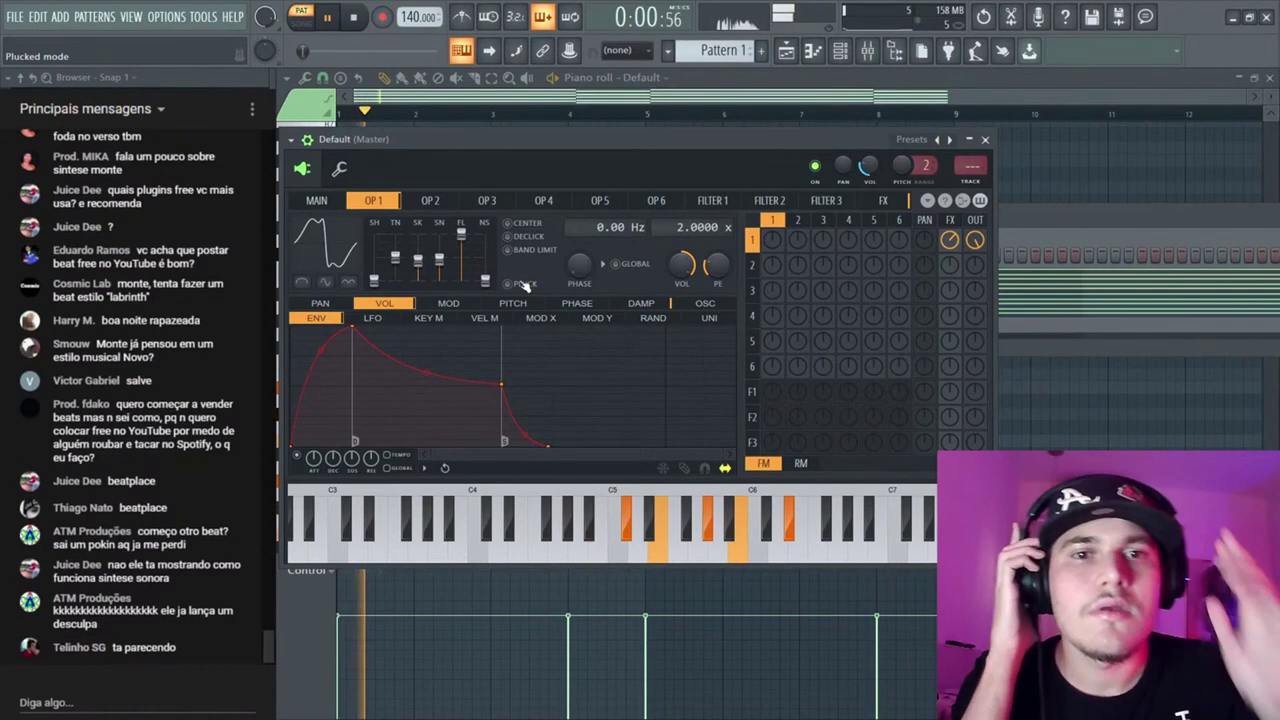
key(space)
key(Escape)
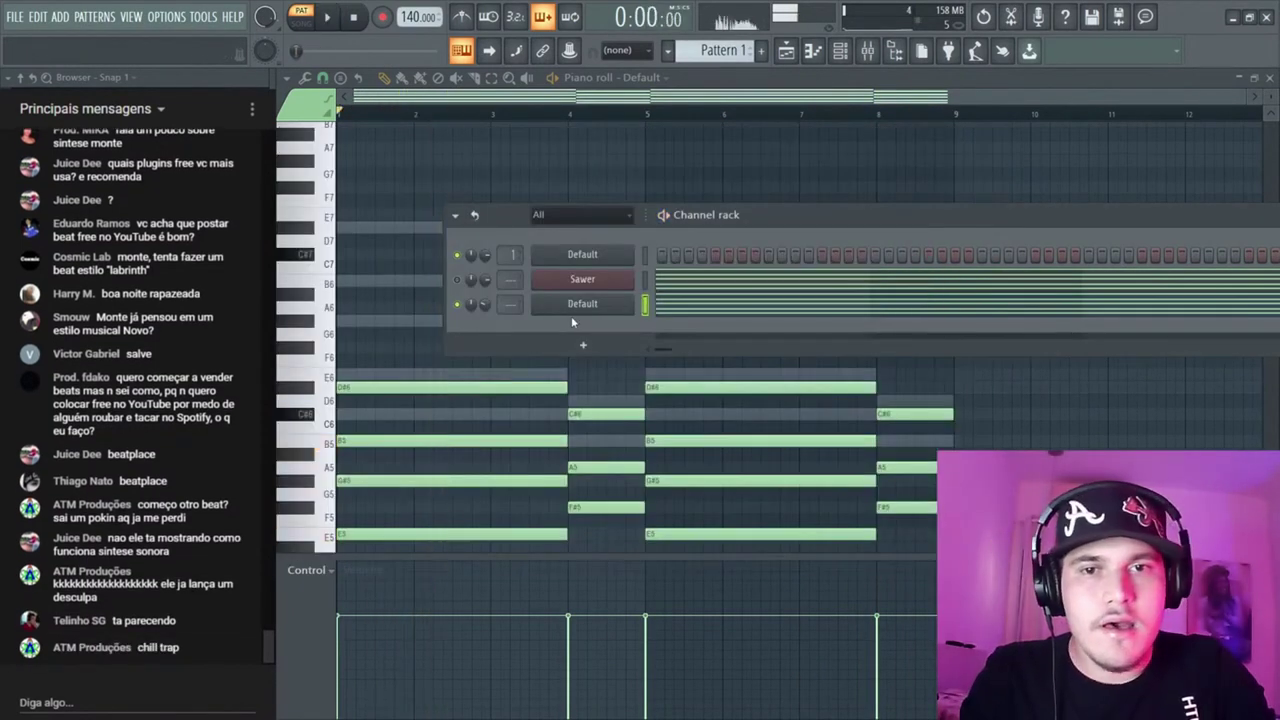
Select the lowest chord notes, C#5 and B4, and copy them into the first Default channel's piano roll
click(582, 254)
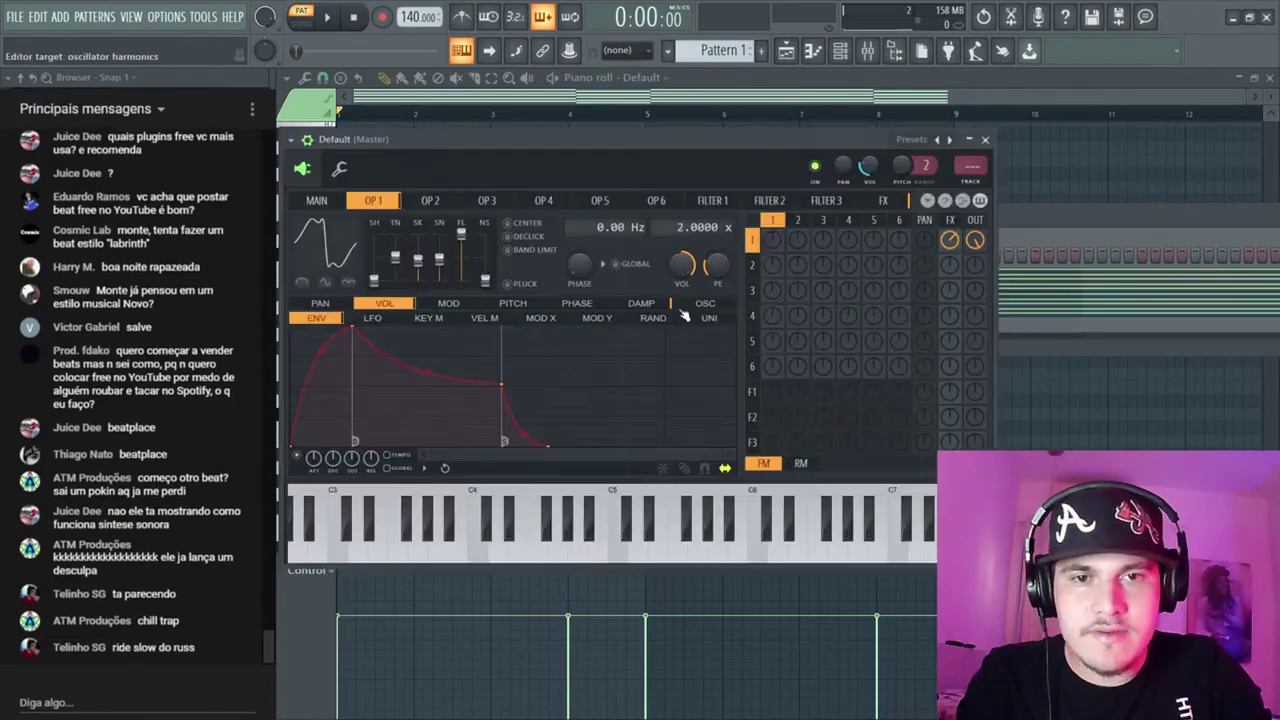
key(Escape)
drag(330, 322, 915, 386)
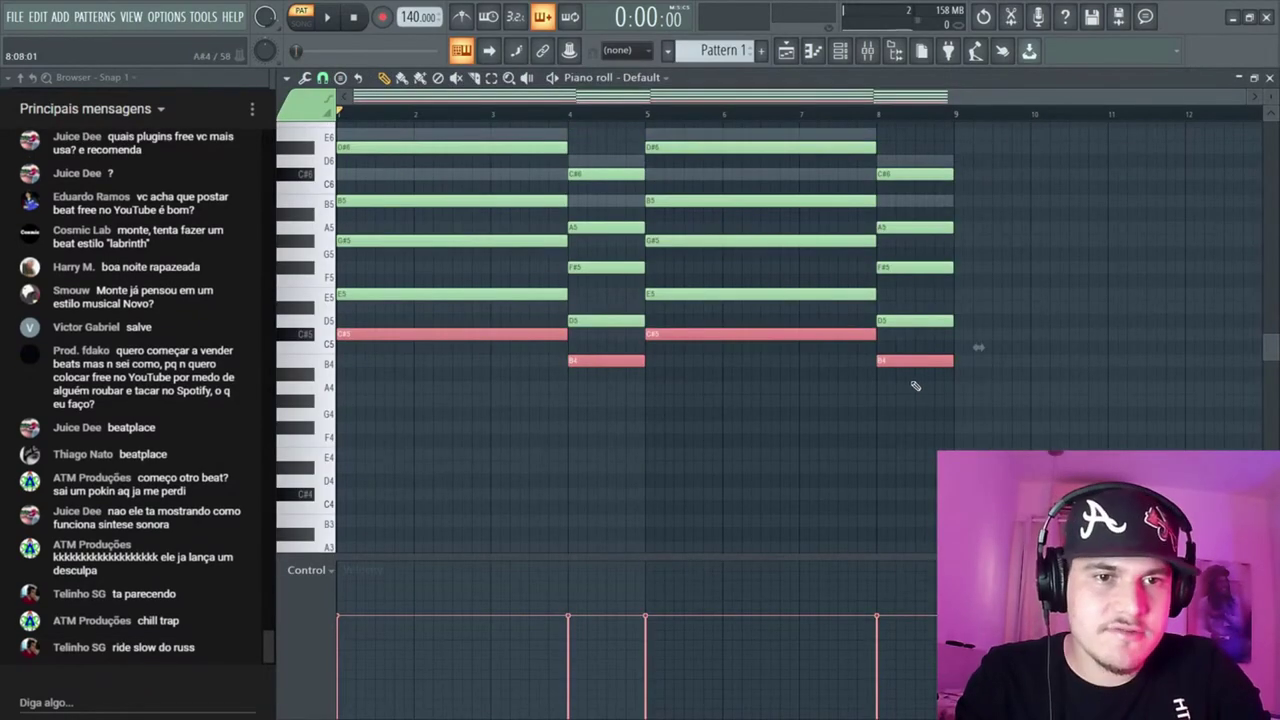
key(F6)
click(628, 253)
key(F6)
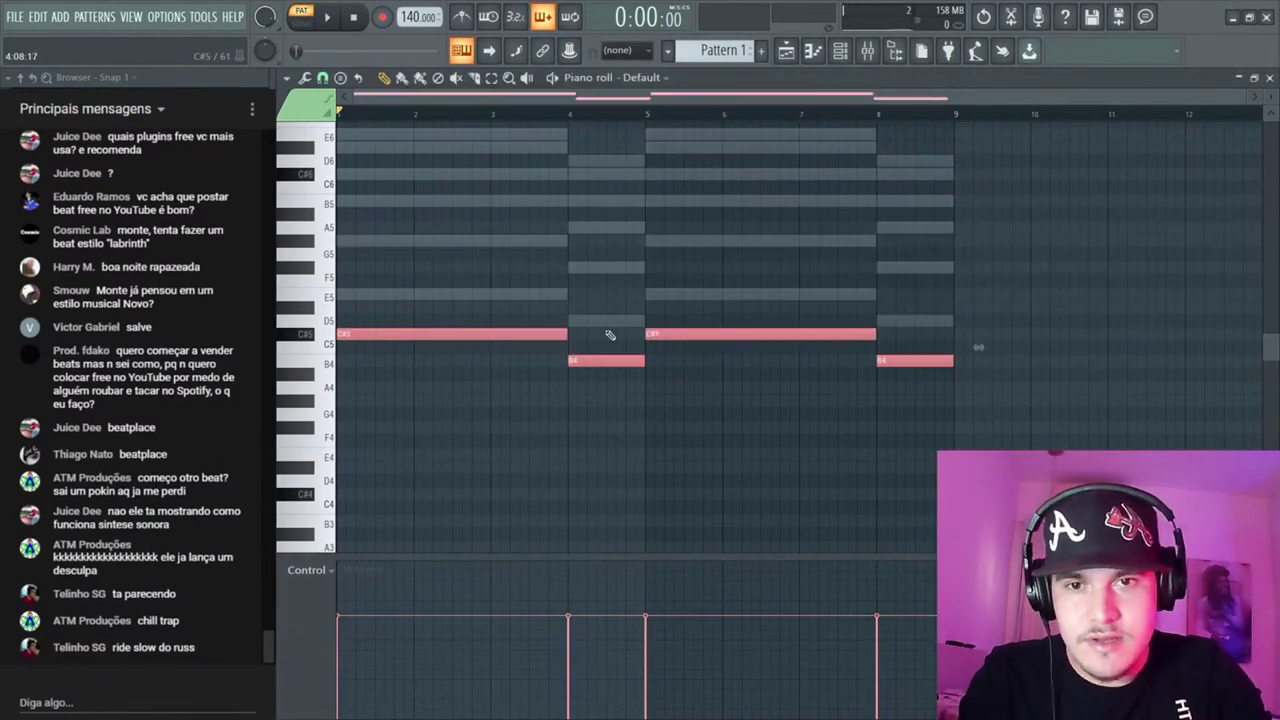
Audition the copied bass notes, deselect them, and select the Sawer channel in the channel rack
key(space)
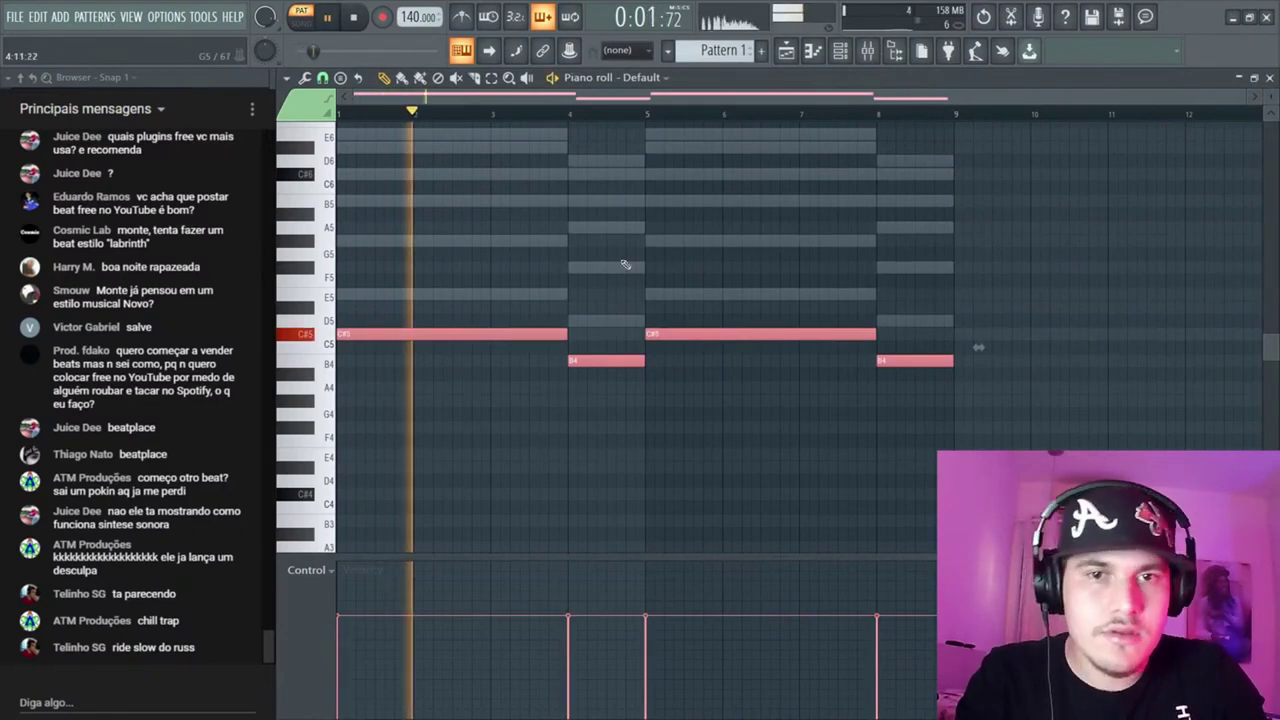
key(ctrl+d)
key(space)
key(F6)
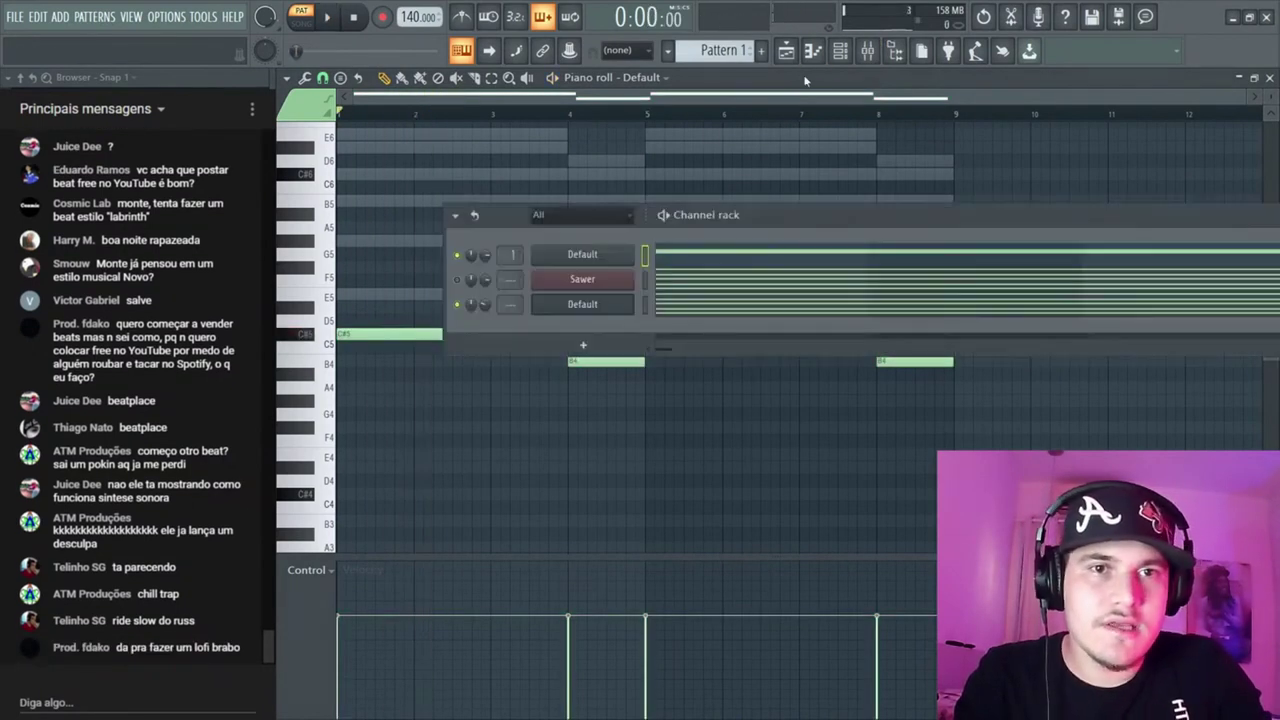
click(606, 284)
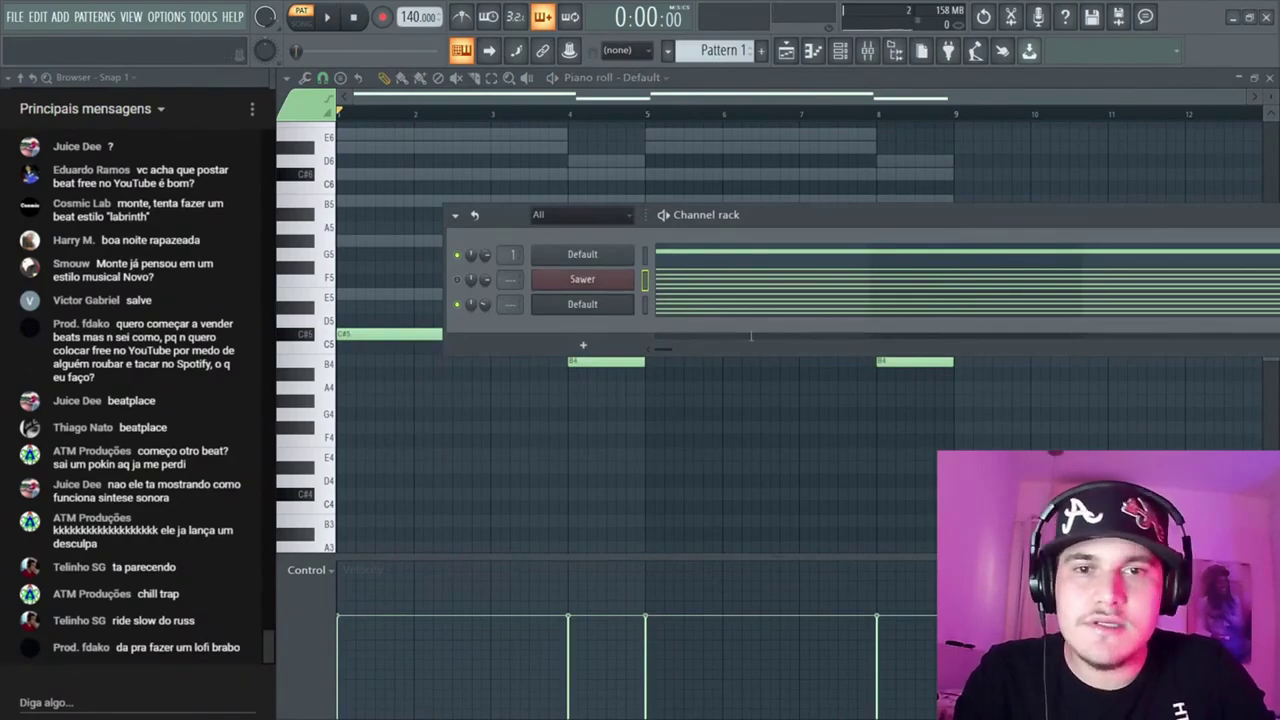